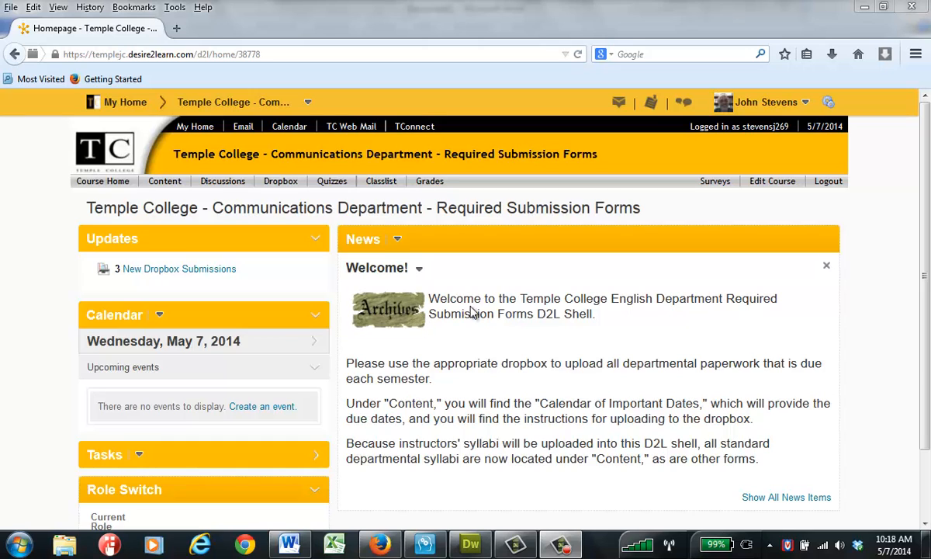
Open the course's Grades and look over all grade columns through to the final grades.
left_click(431, 184)
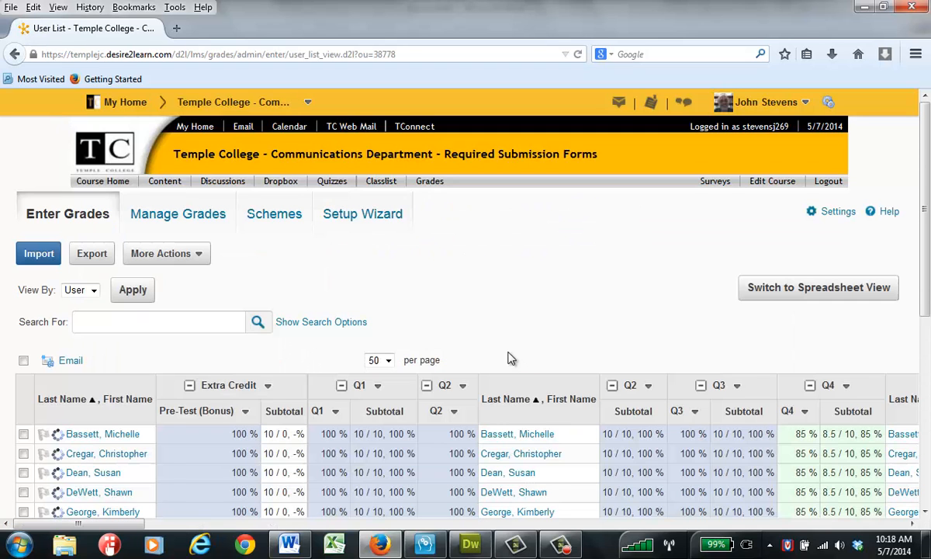
scroll(214, 380, "down", 5)
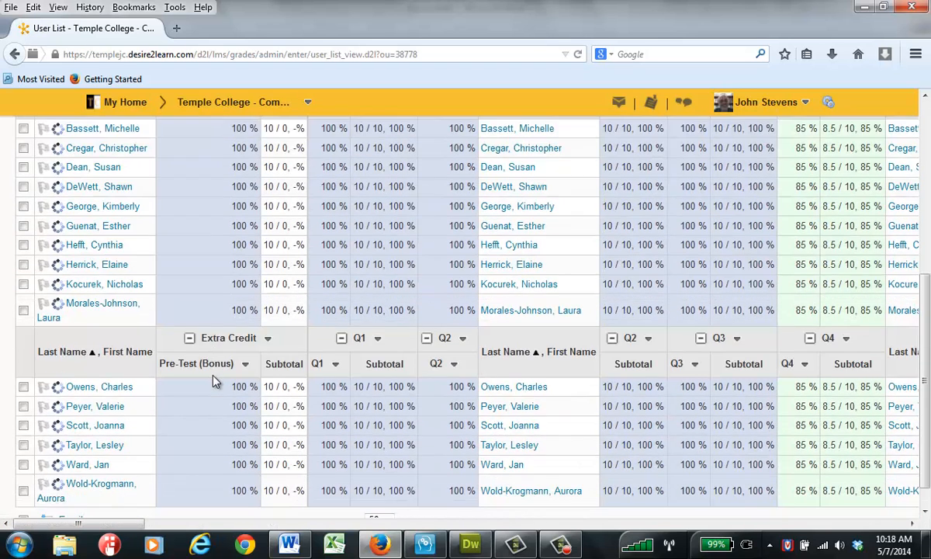
scroll(183, 497, "up", 2)
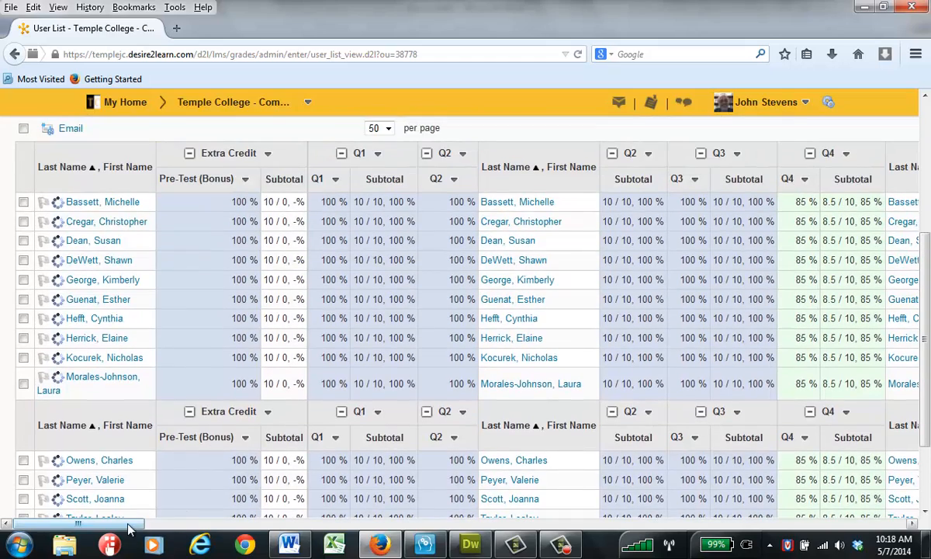
scroll(409, 514, "right", 2)
scroll(409, 514, "right", 10)
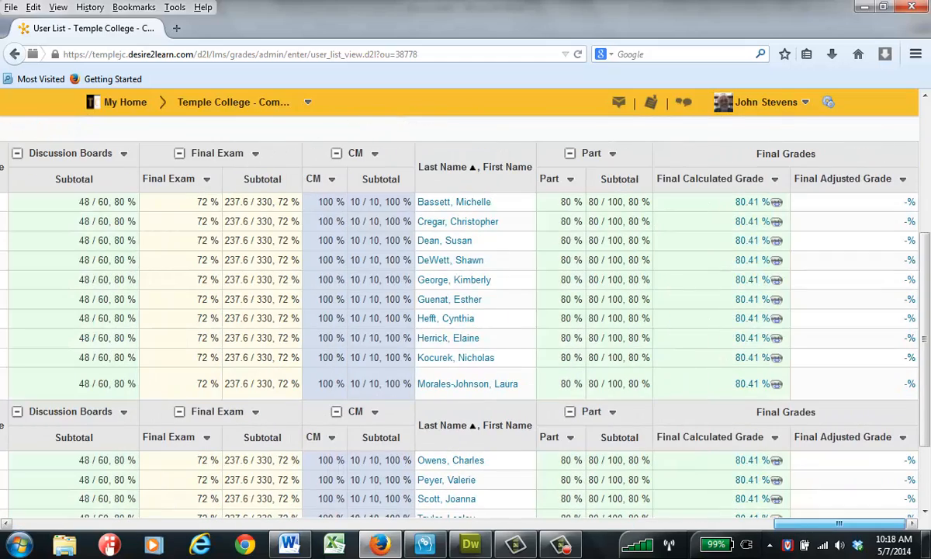
left_click_drag(857, 497, 5, 543)
scroll(220, 392, "up", 5)
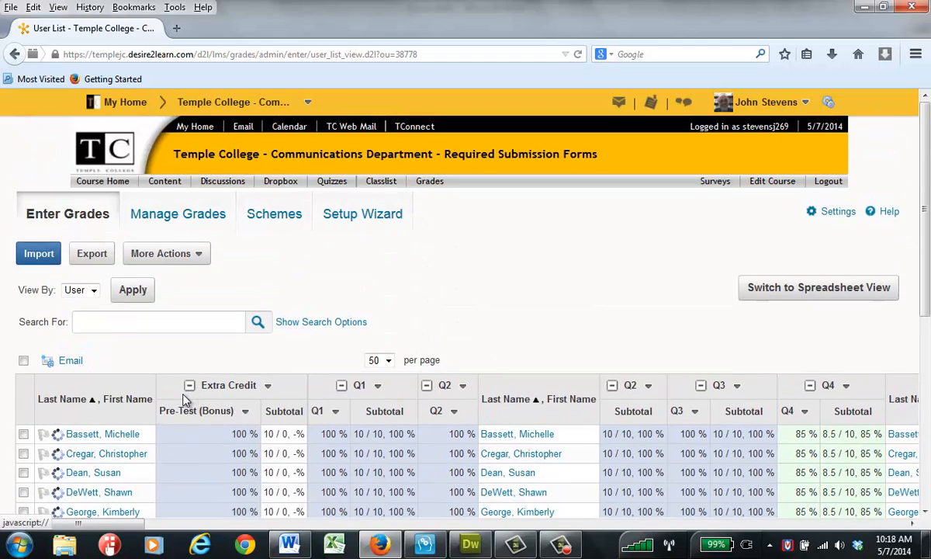
Open the grade export options and set the key field to Username.
left_click(92, 255)
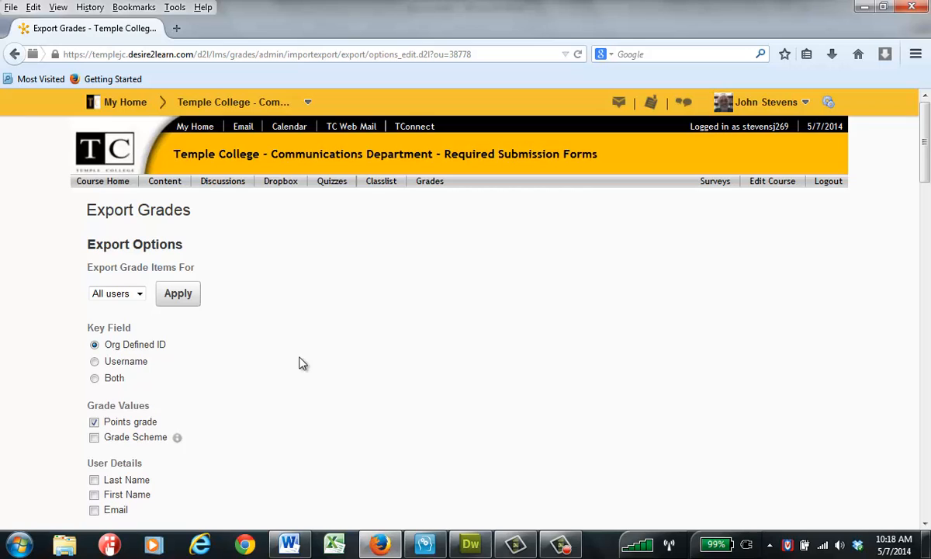
scroll(299, 363, "down", 1)
scroll(303, 363, "down", 1)
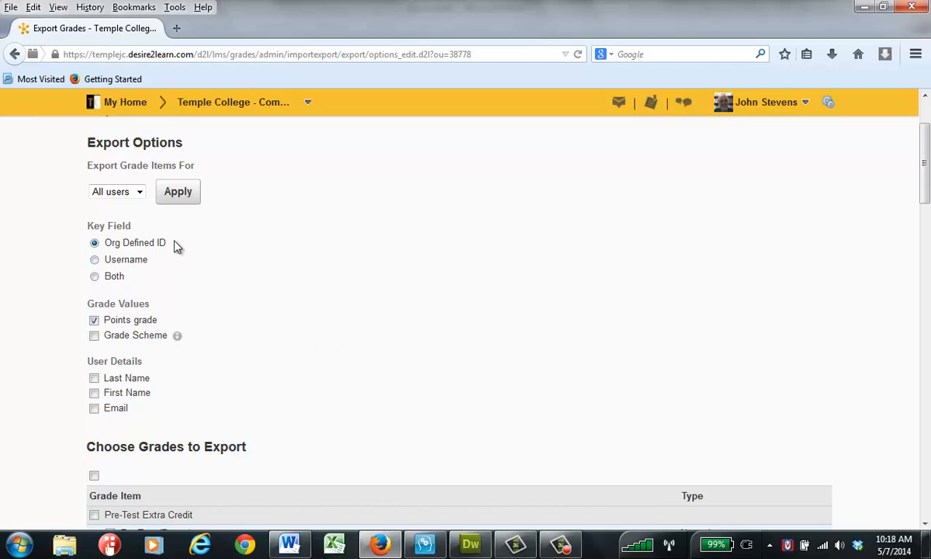
left_click_drag(158, 245, 106, 248)
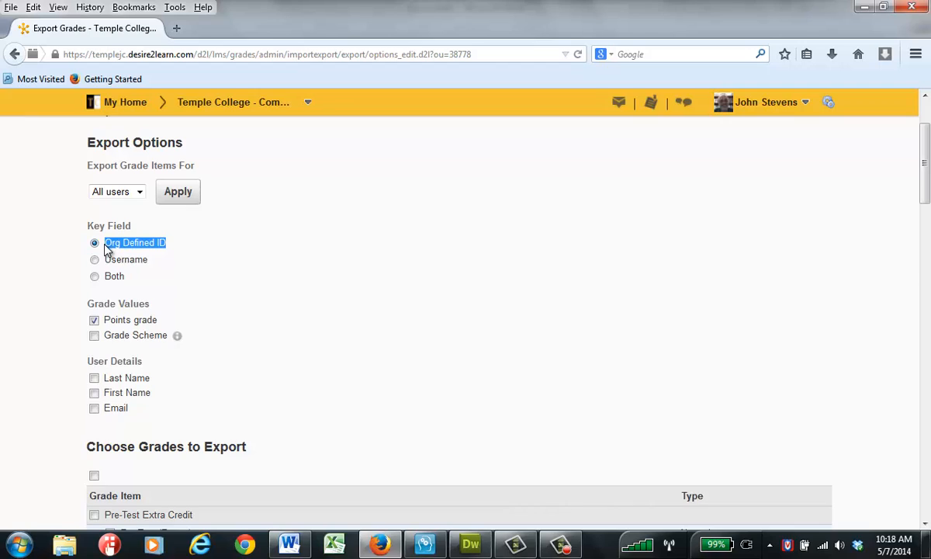
left_click(184, 247)
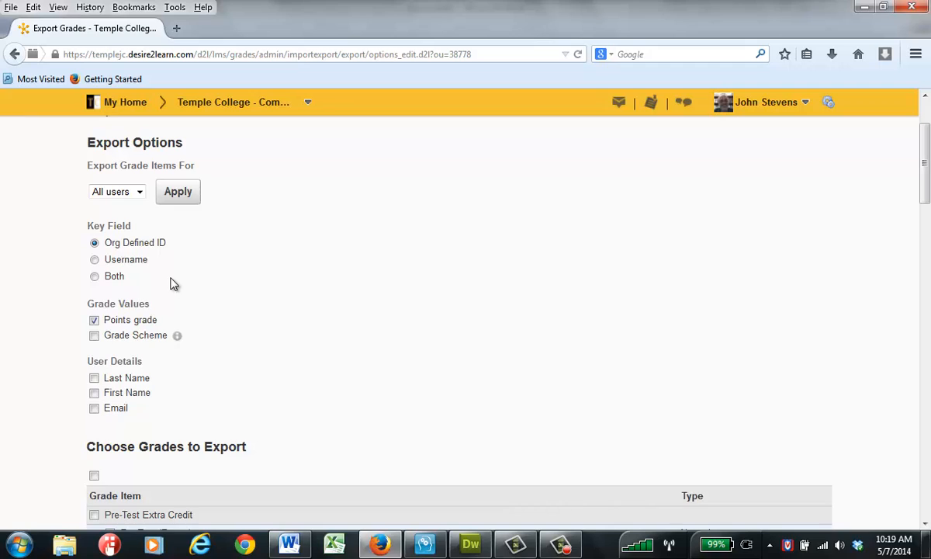
left_click(94, 260)
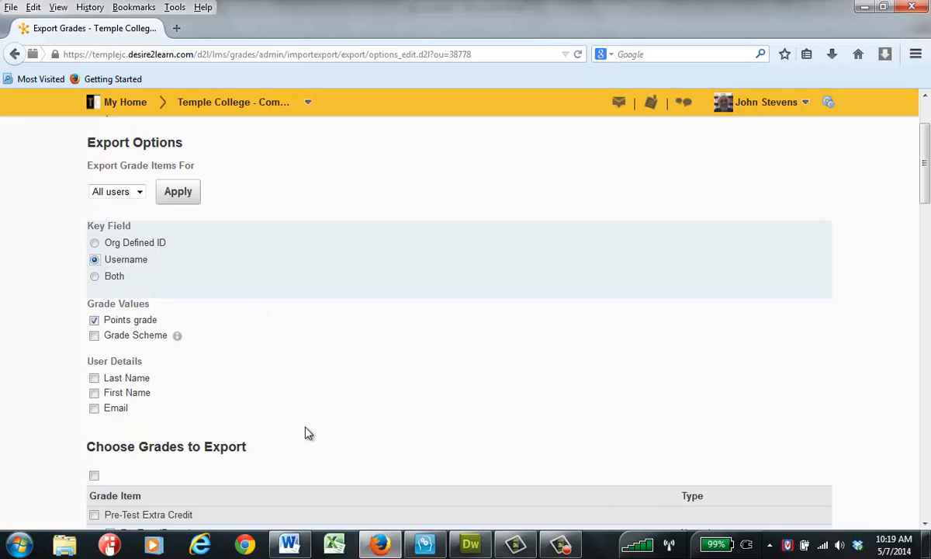
Include Last Name and First Name as user details in the grade export.
scroll(305, 430, "down", 5)
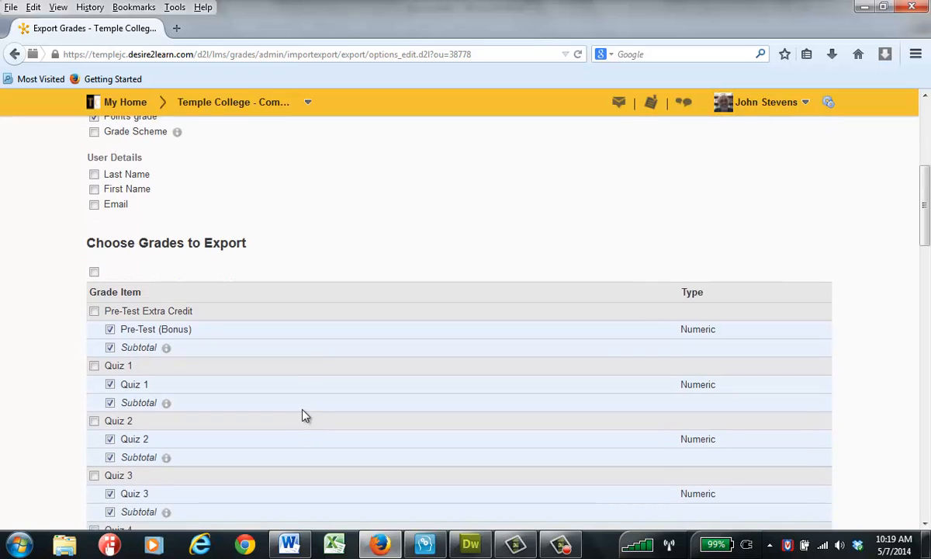
scroll(304, 411, "up", 2)
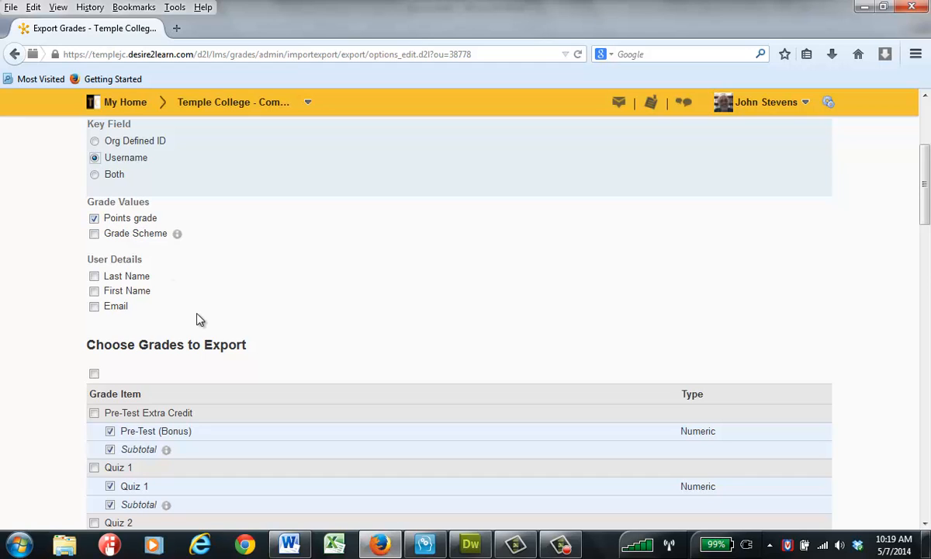
scroll(113, 275, "down", 2)
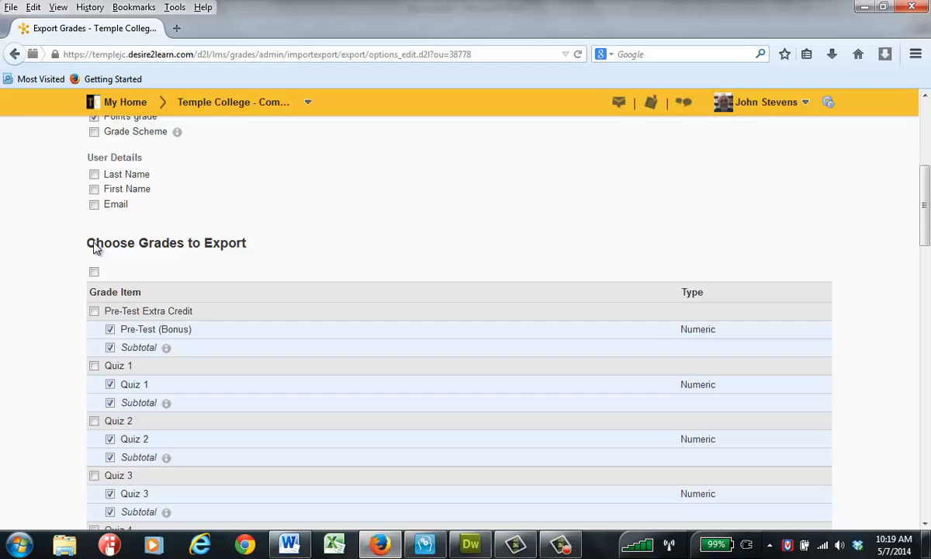
left_click(94, 176)
left_click(94, 189)
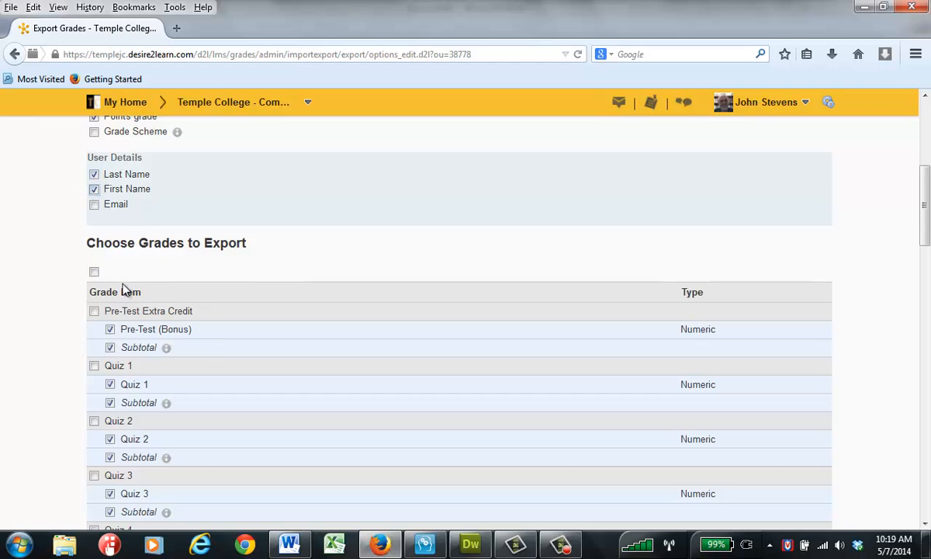
Dismiss the Windows color scheme message without choosing a scheme.
left_click_drag(81, 233, 248, 253)
left_click(285, 271)
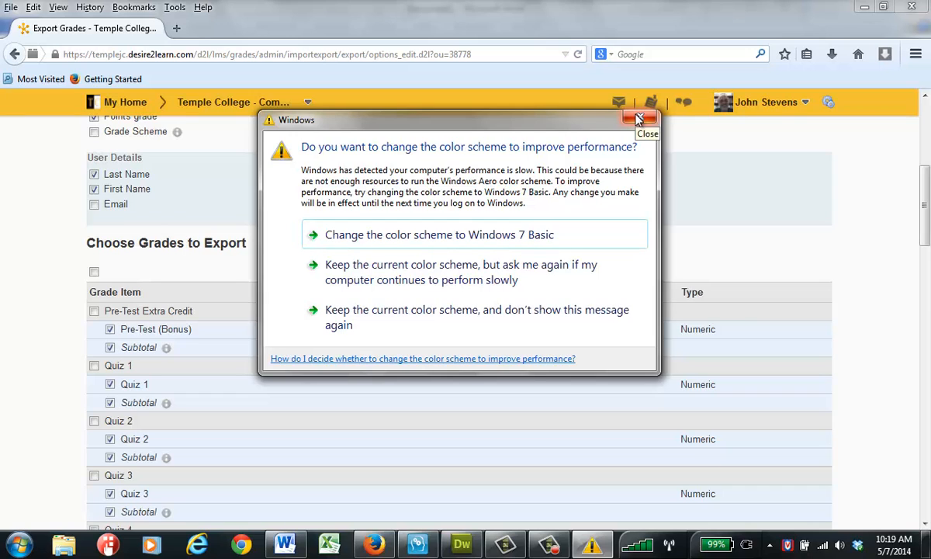
left_click(639, 119)
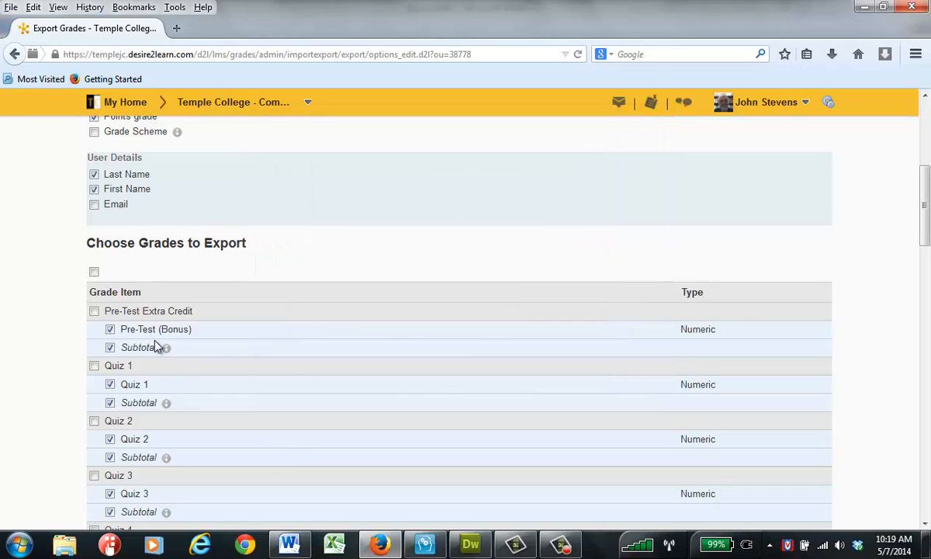
Exclude the subtotals of Pre-Test Extra Credit and Quiz 1 through Quiz 4 from the export.
left_click(109, 347)
left_click(109, 402)
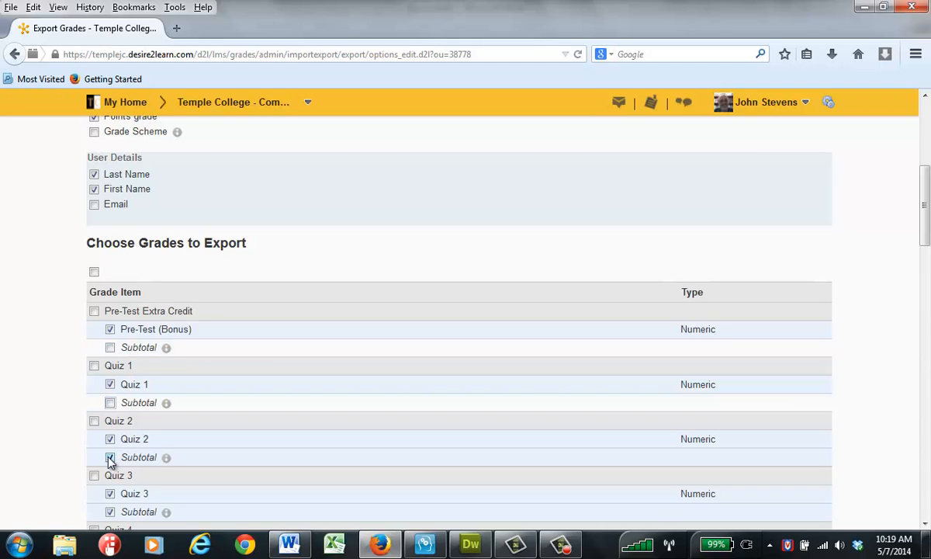
left_click(109, 457)
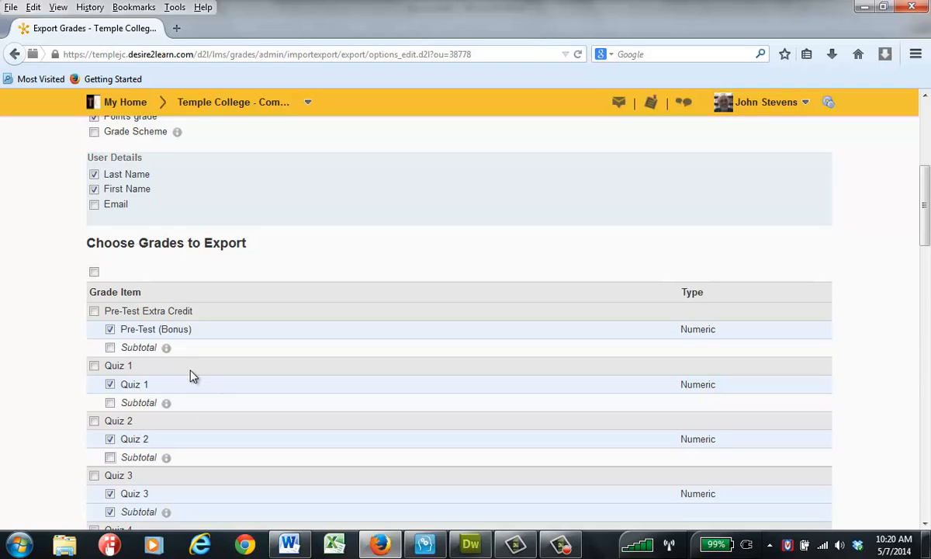
scroll(187, 405, "down", 2)
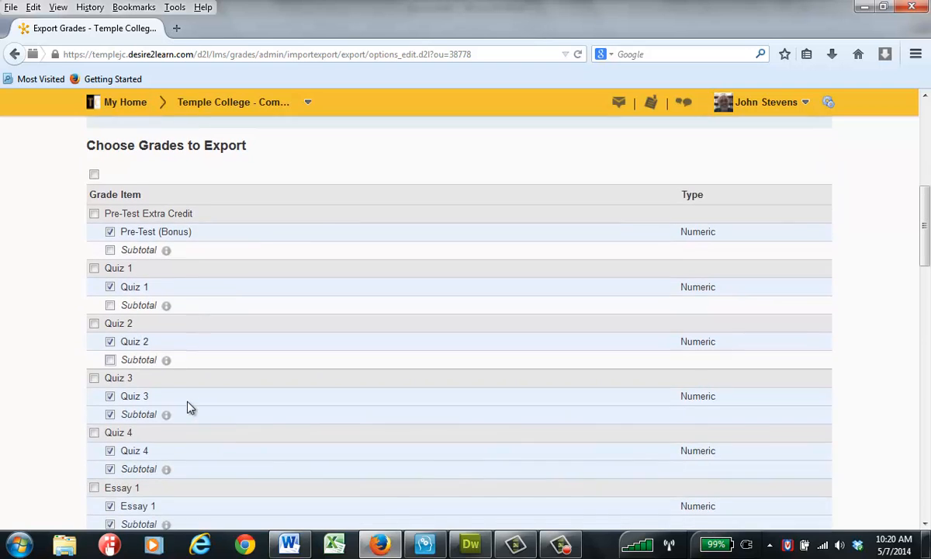
left_click(110, 410)
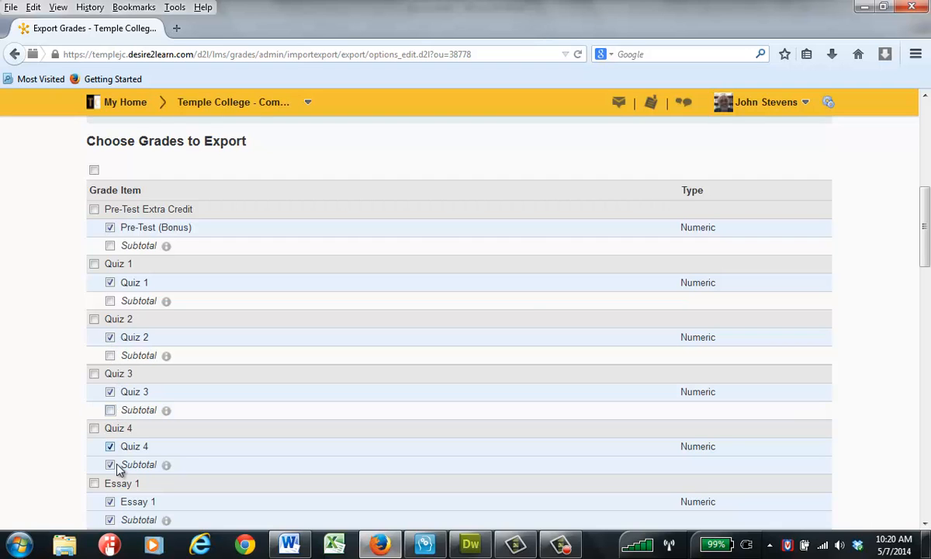
left_click(109, 464)
Exclude the subtotals of Essay 1, Late Penalty Essay 1, Quiz 5, Quiz 6, Essay 2, Late Penalty for Essay 2 and Quiz 7.
scroll(153, 467, "down", 4)
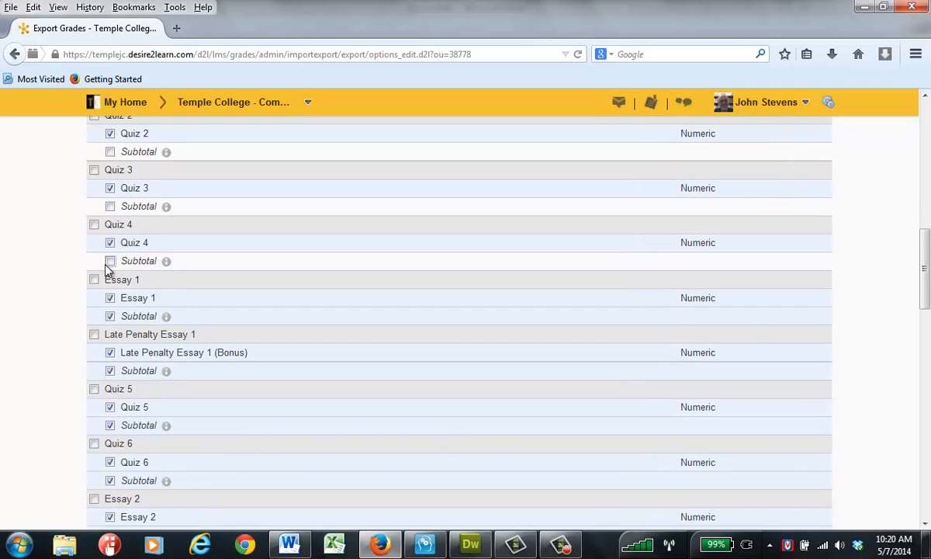
left_click(110, 315)
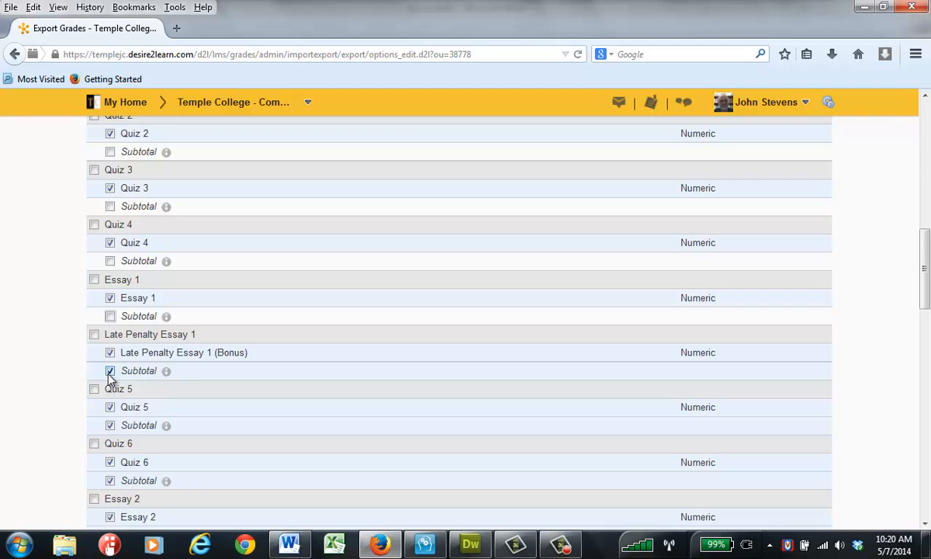
left_click(109, 370)
left_click(109, 425)
scroll(165, 424, "down", 4)
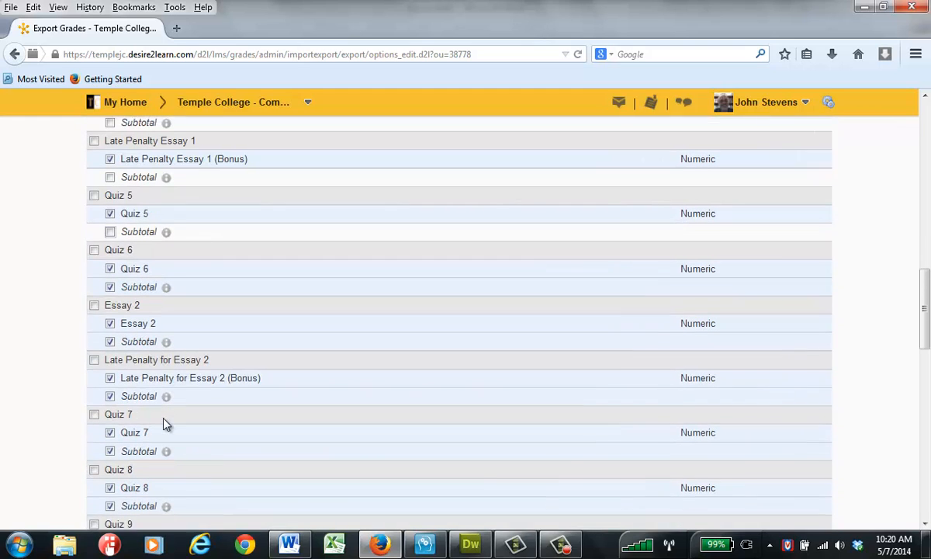
left_click(109, 277)
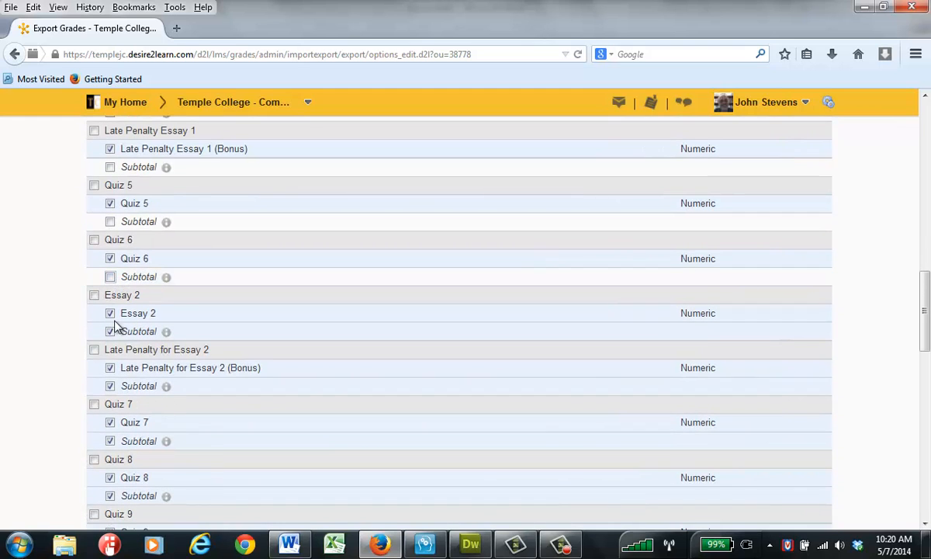
left_click(109, 331)
left_click(109, 386)
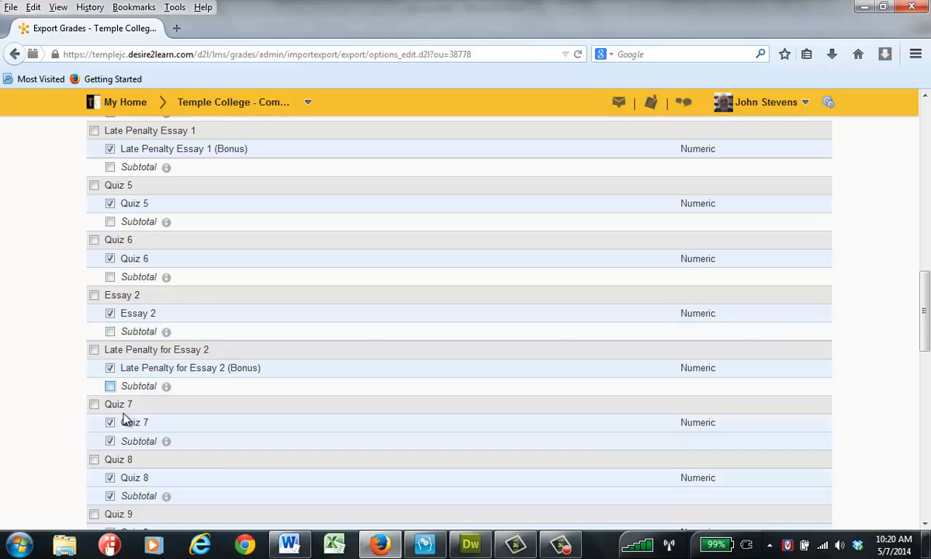
left_click(109, 441)
Exclude the subtotals of Quiz 8 through Quiz 10, Essay 3, Late Penalty for Essay 3 and Quiz 11 through Quiz 13.
scroll(152, 447, "down", 1)
scroll(151, 445, "down", 2)
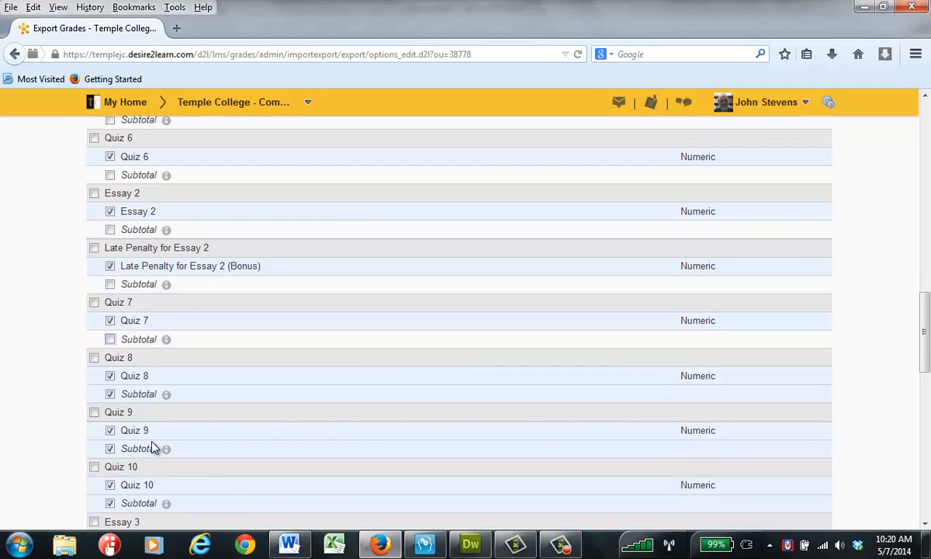
left_click(112, 392)
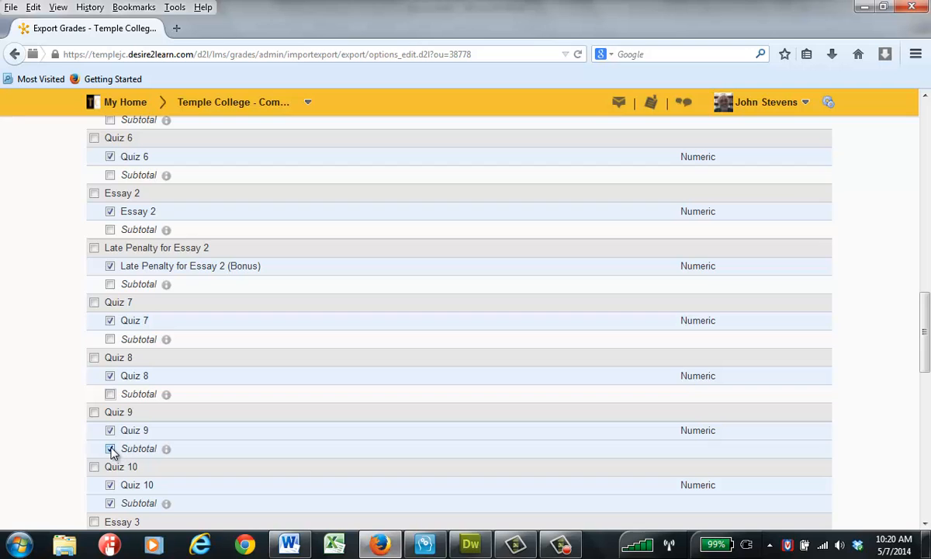
left_click(109, 449)
scroll(124, 448, "down", 7)
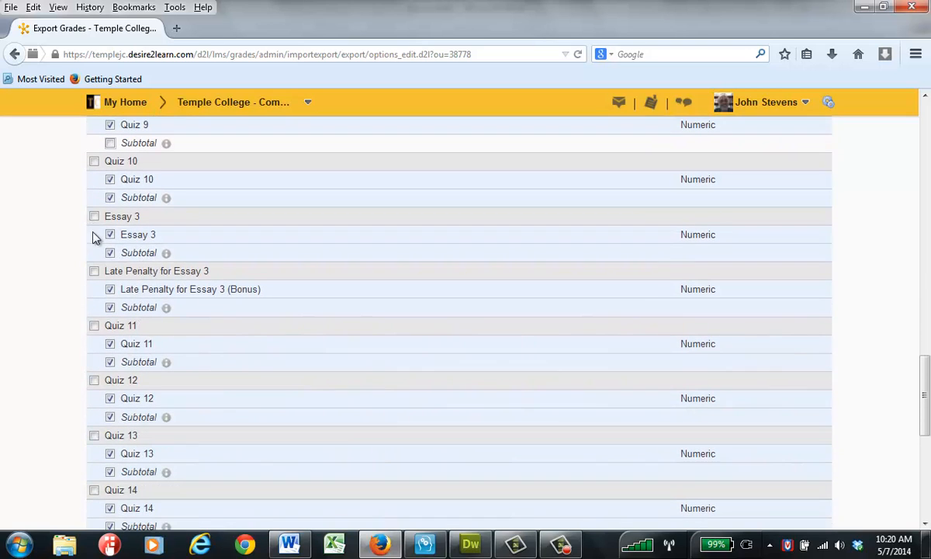
left_click(110, 197)
left_click(110, 252)
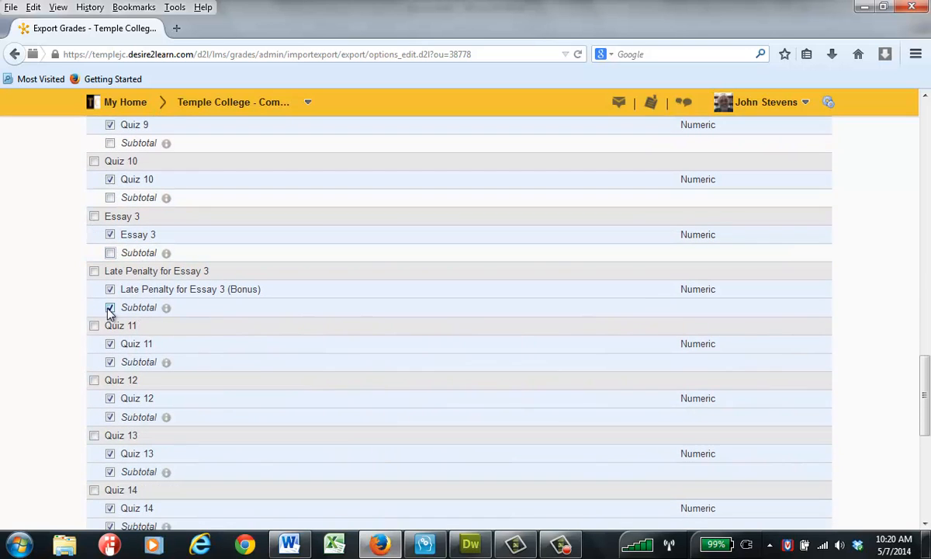
left_click(109, 307)
left_click(110, 361)
left_click(110, 416)
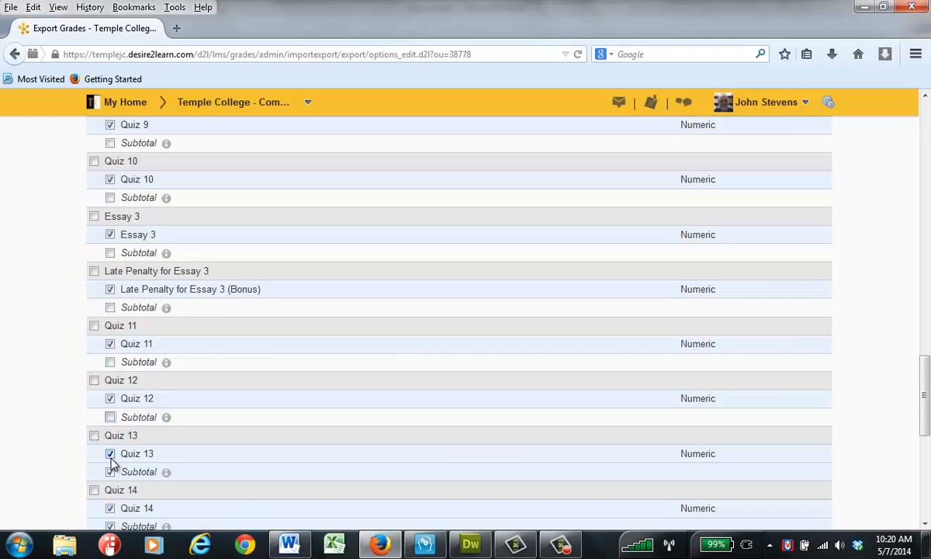
left_click(110, 471)
Exclude the subtotals of Quiz 14, Post-Test, Discussion Boards, Final Examination, Course Management and Participation, plus the Final Adjusted Grade, from the export.
scroll(163, 456, "down", 3)
scroll(163, 455, "down", 2)
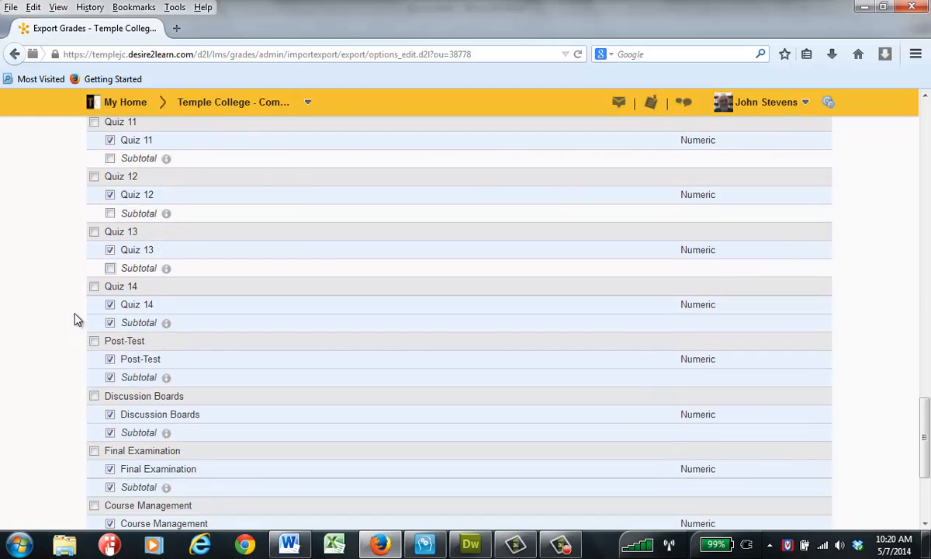
left_click(109, 322)
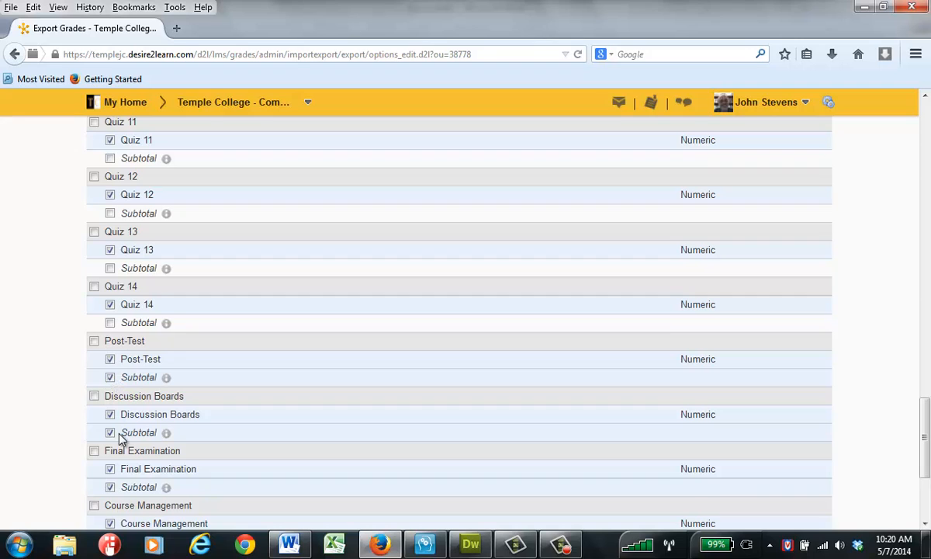
left_click(110, 378)
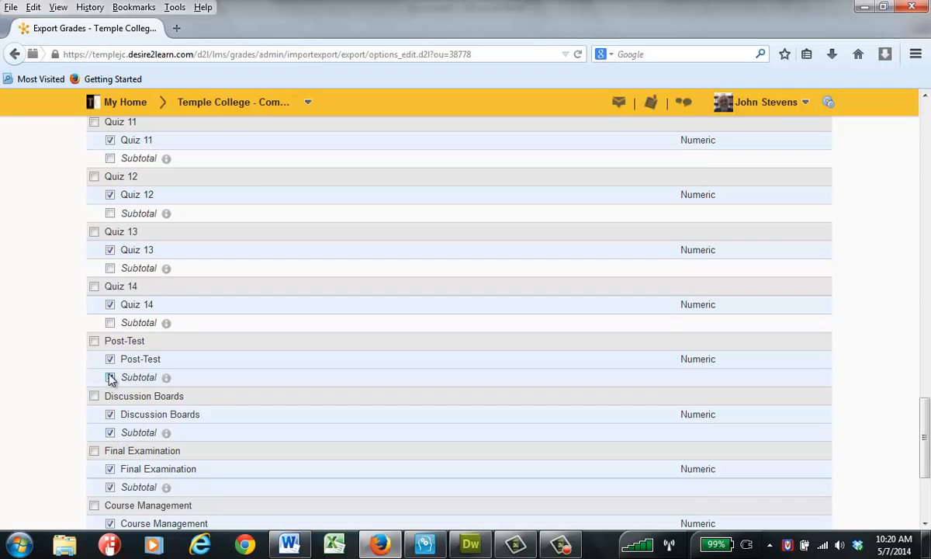
left_click(110, 433)
left_click(109, 486)
scroll(128, 473, "down", 5)
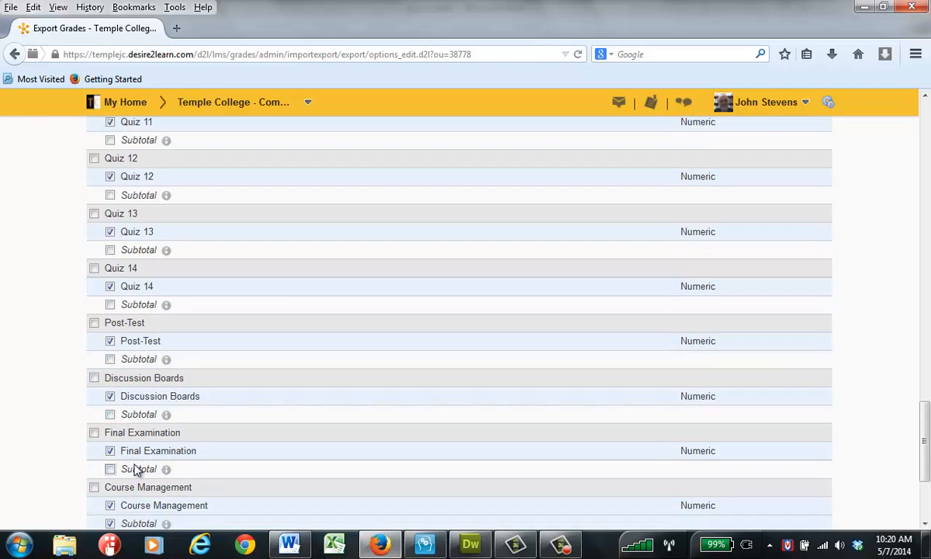
left_click(110, 356)
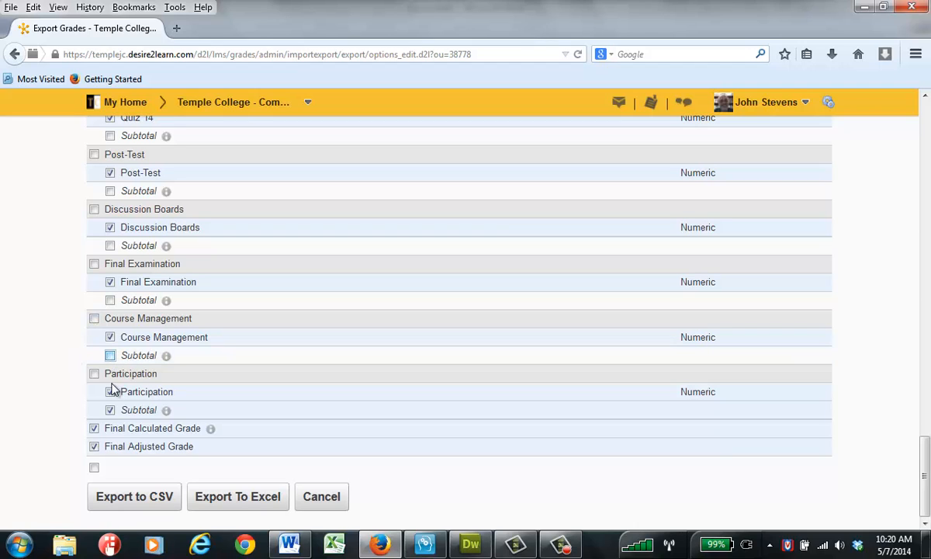
left_click(110, 409)
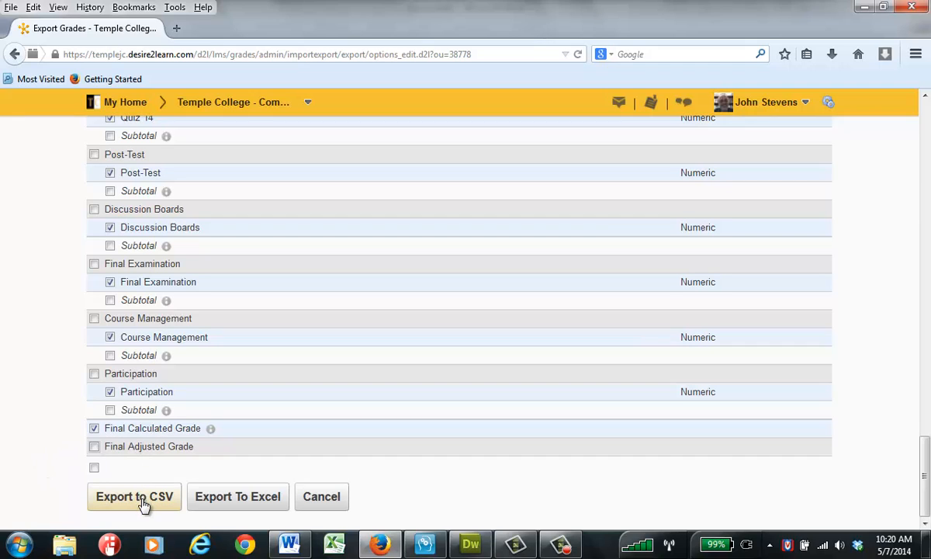
Export the grades as an Excel file and open it in Microsoft Excel with editing enabled.
left_click(244, 498)
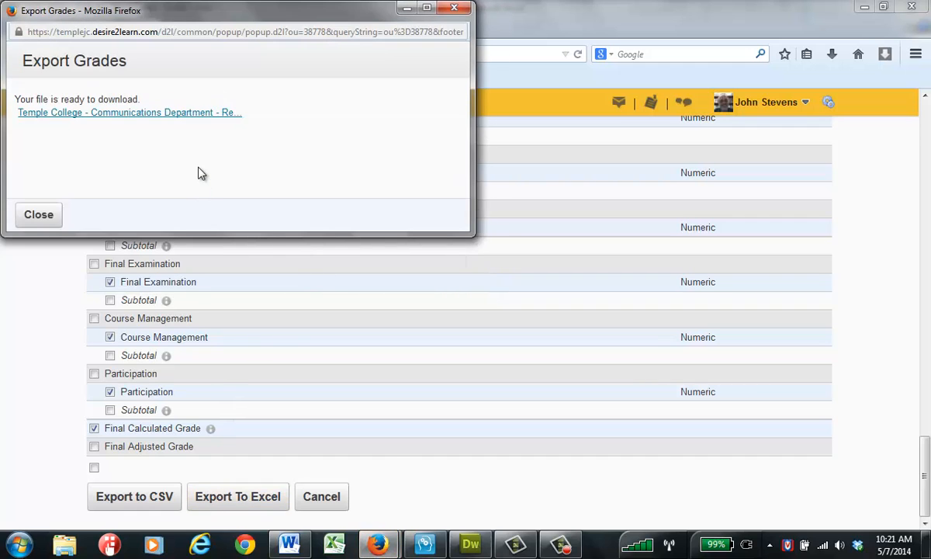
left_click(214, 117)
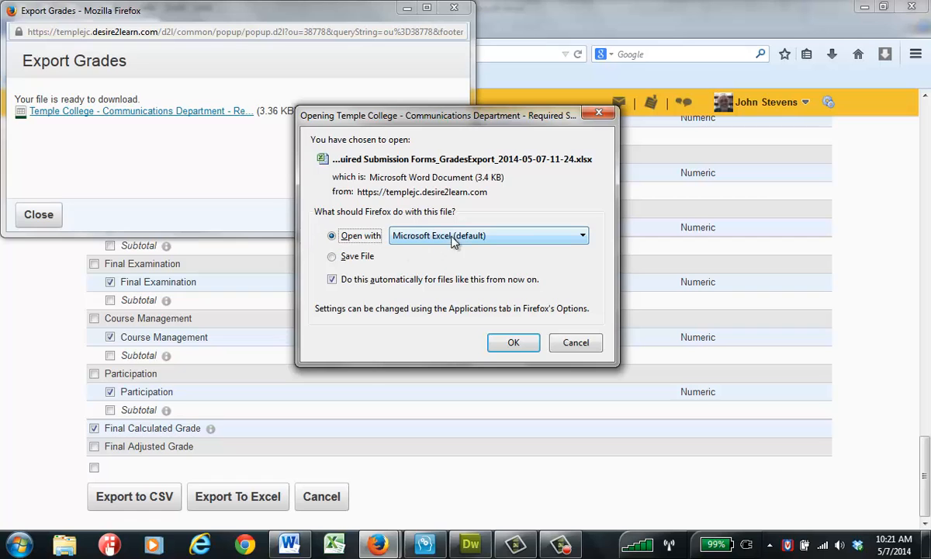
left_click(512, 345)
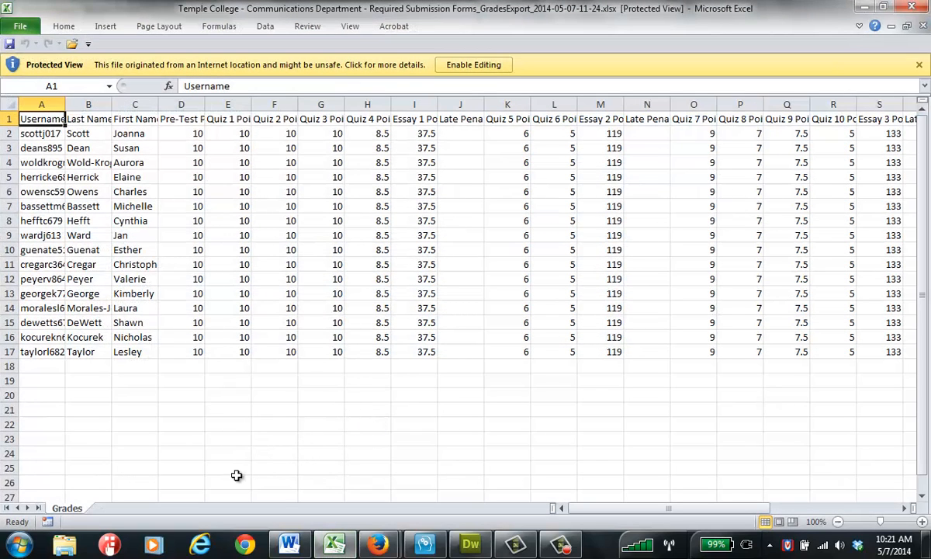
left_click(460, 66)
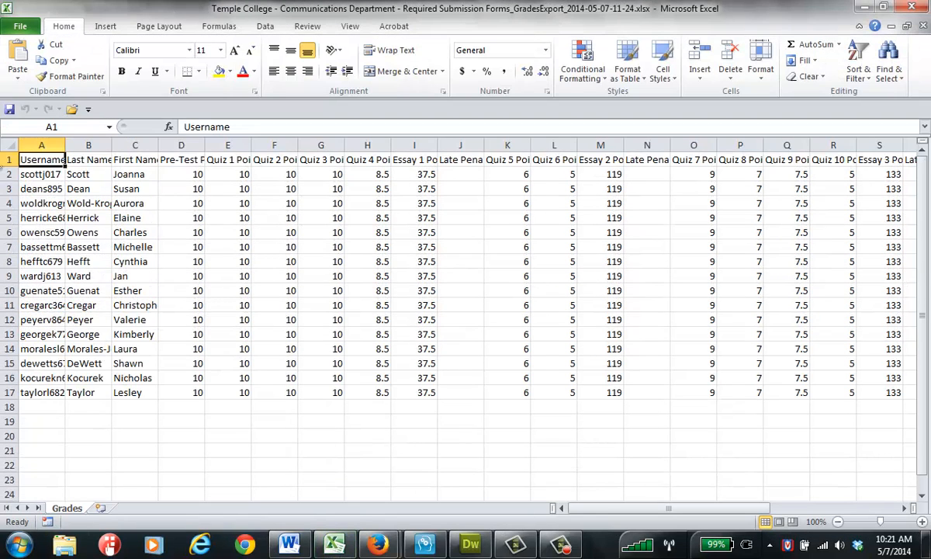
left_click(32, 27)
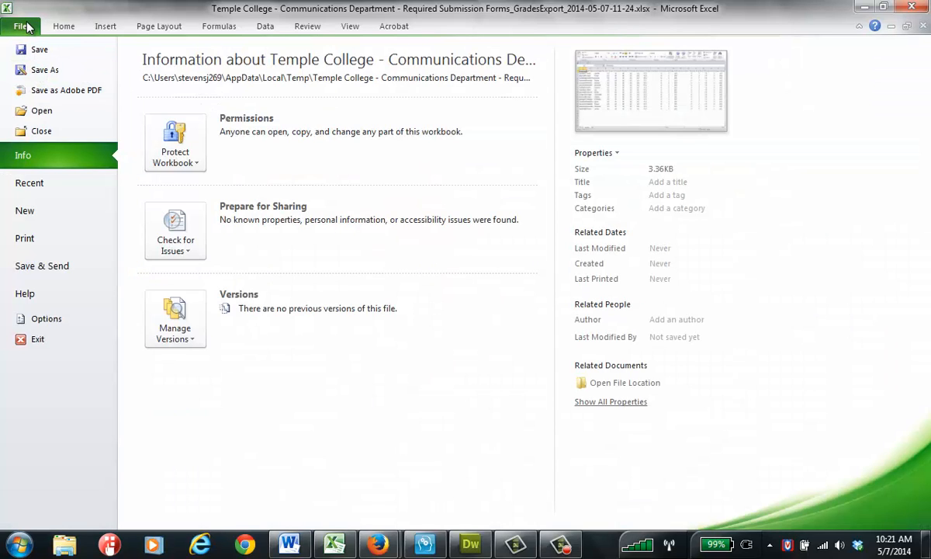
left_click(27, 27)
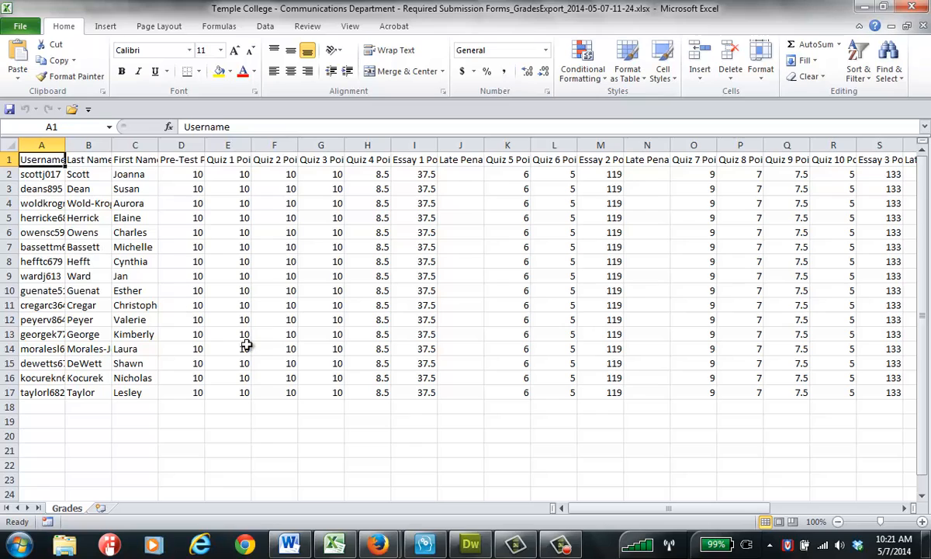
Select the entire Grades sheet and keep the current Windows color scheme without showing the message again.
left_click(13, 145)
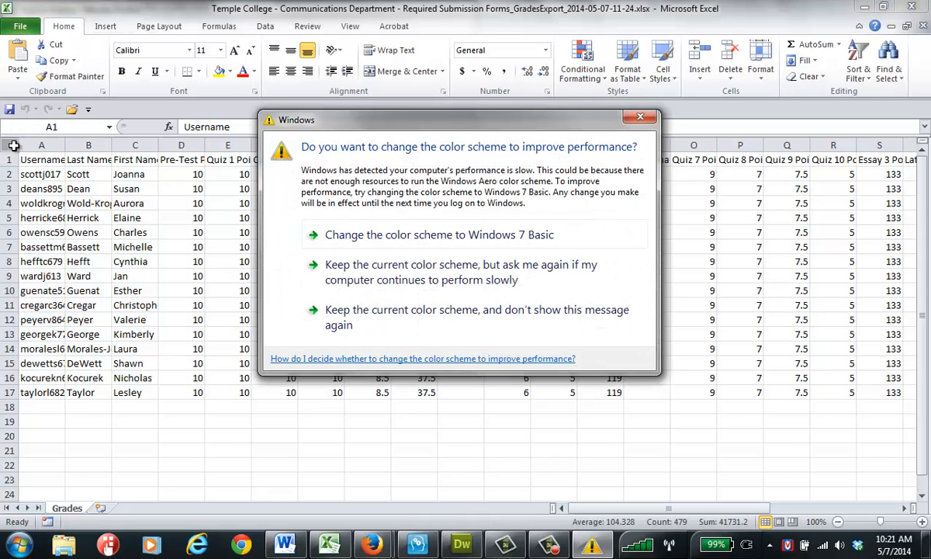
left_click(472, 314)
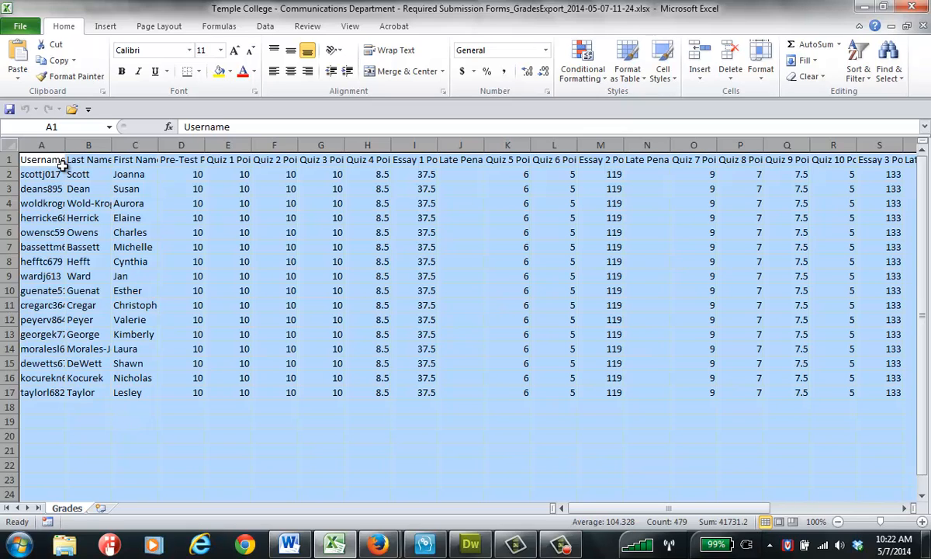
Sort the selected grade data by Last Name from A to Z, treating the first row as headers.
left_click(265, 26)
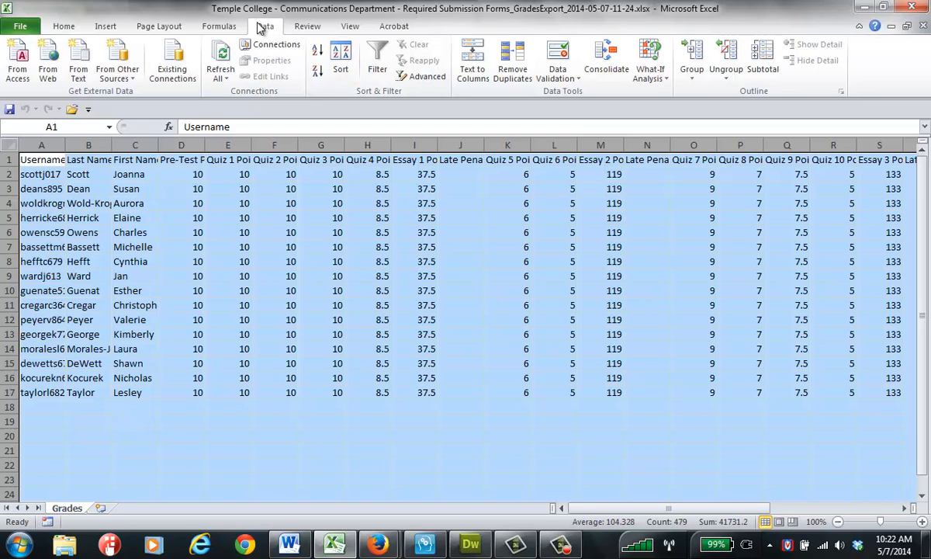
left_click(341, 59)
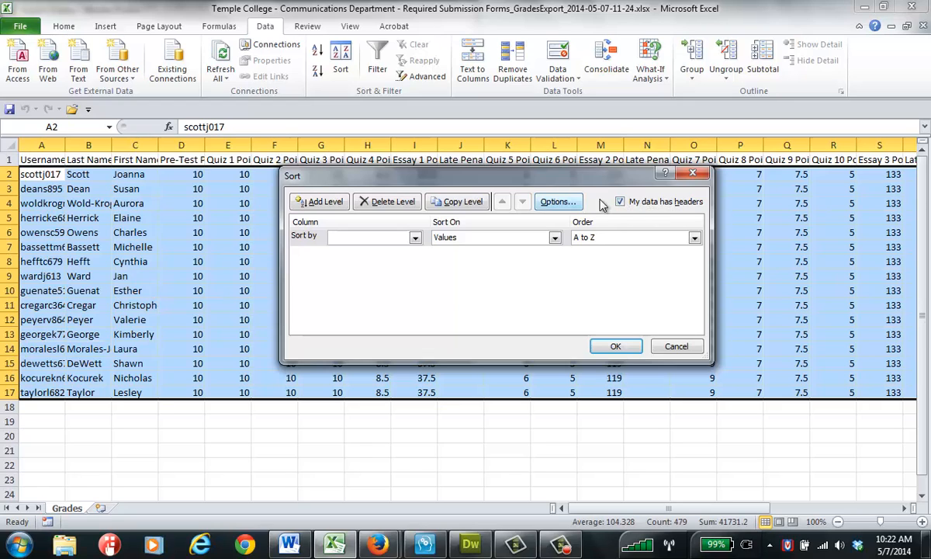
left_click(416, 238)
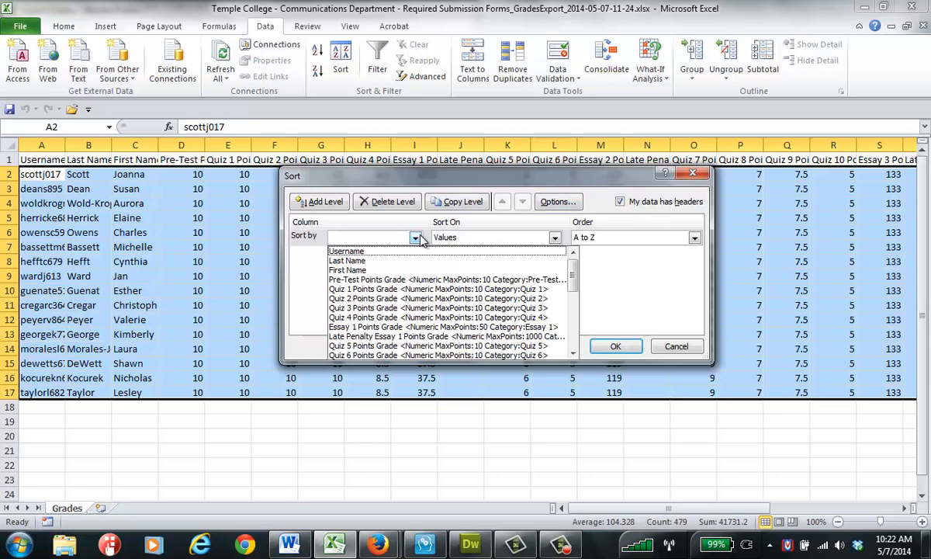
left_click(620, 202)
left_click(620, 202)
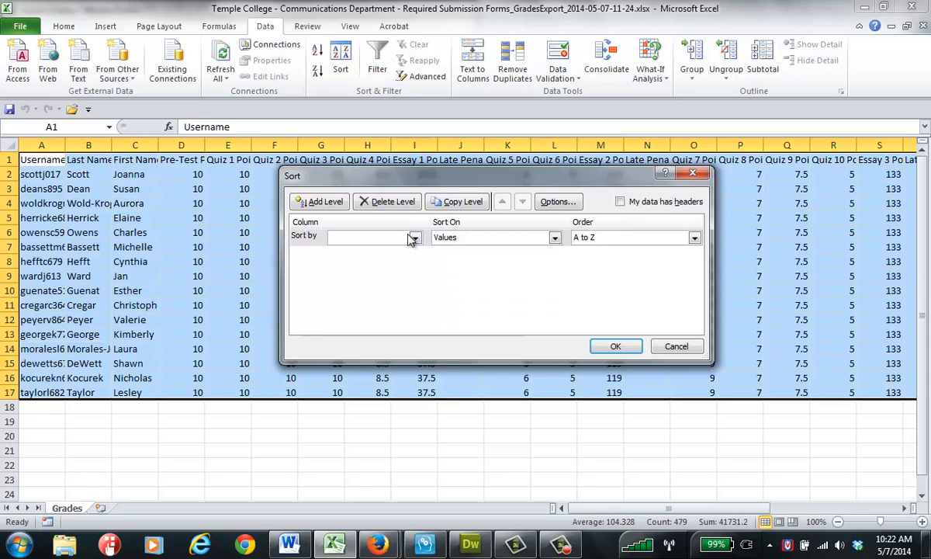
left_click(415, 239)
left_click(416, 240)
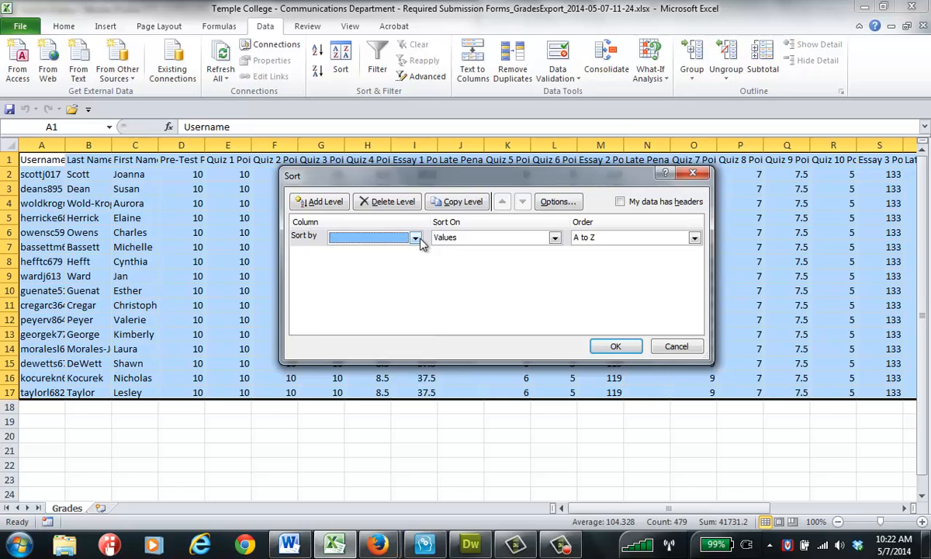
left_click(620, 201)
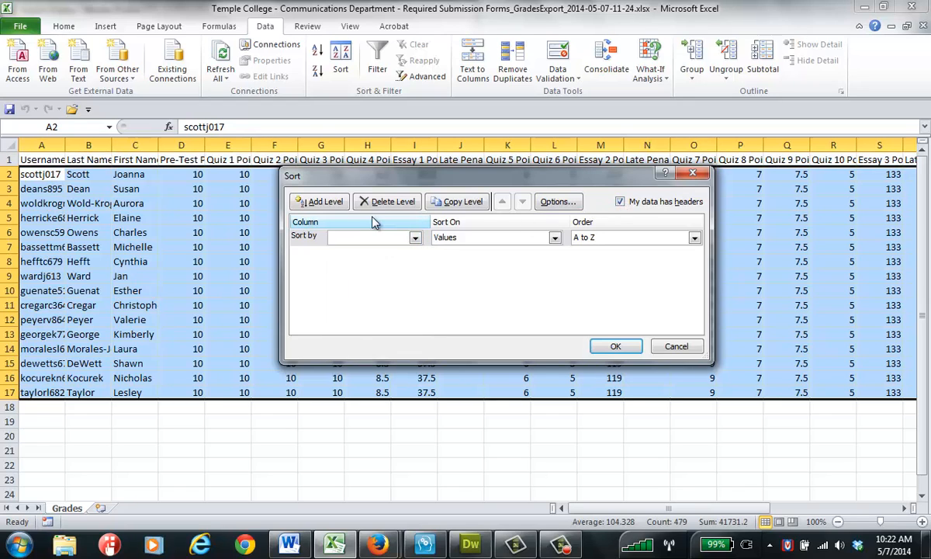
left_click(416, 238)
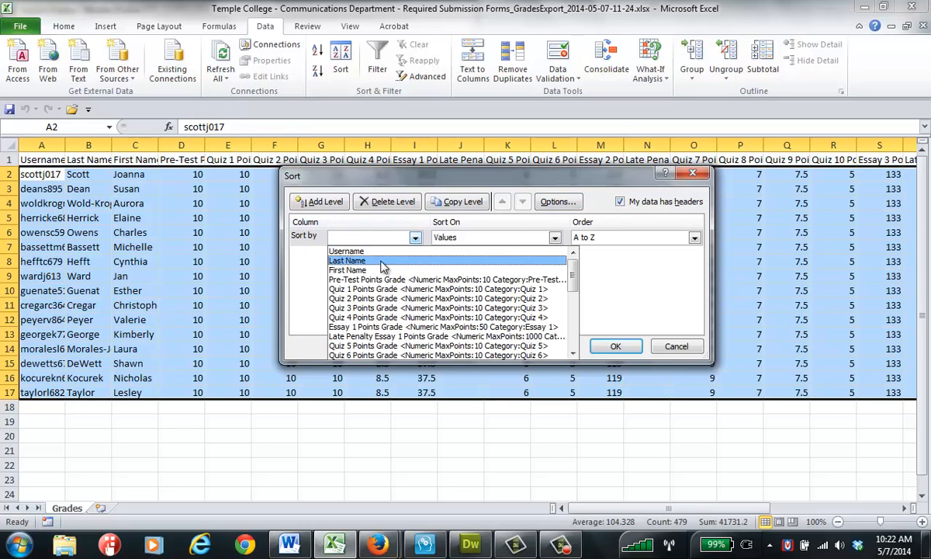
left_click(374, 263)
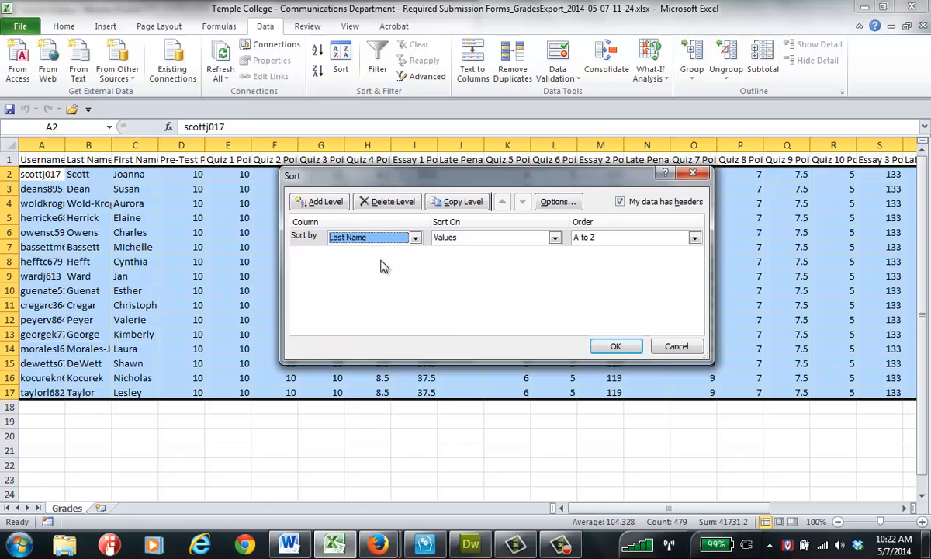
left_click(619, 348)
left_click(124, 202)
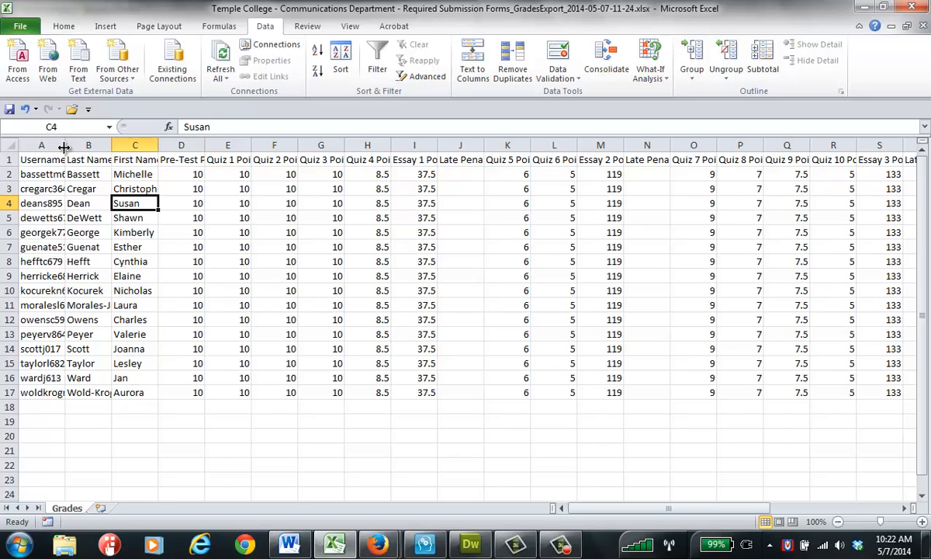
Widen the Username and Last Name columns until their longest entries fit.
left_click_drag(65, 141, 80, 142)
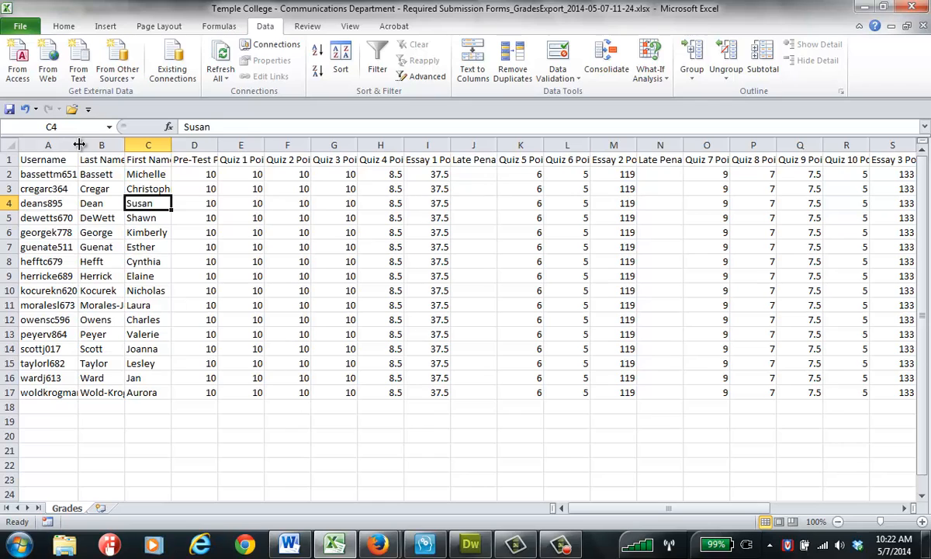
left_click_drag(78, 144, 106, 148)
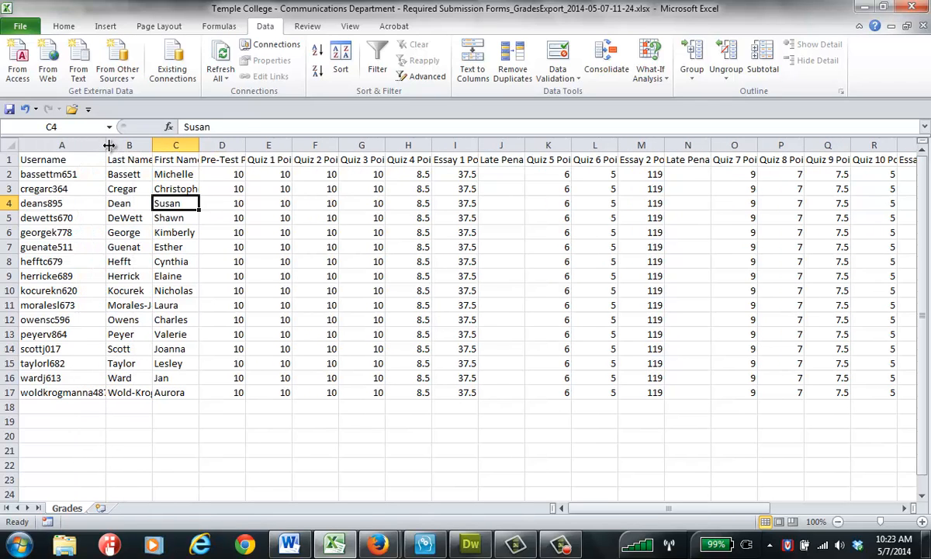
left_click_drag(107, 145, 112, 145)
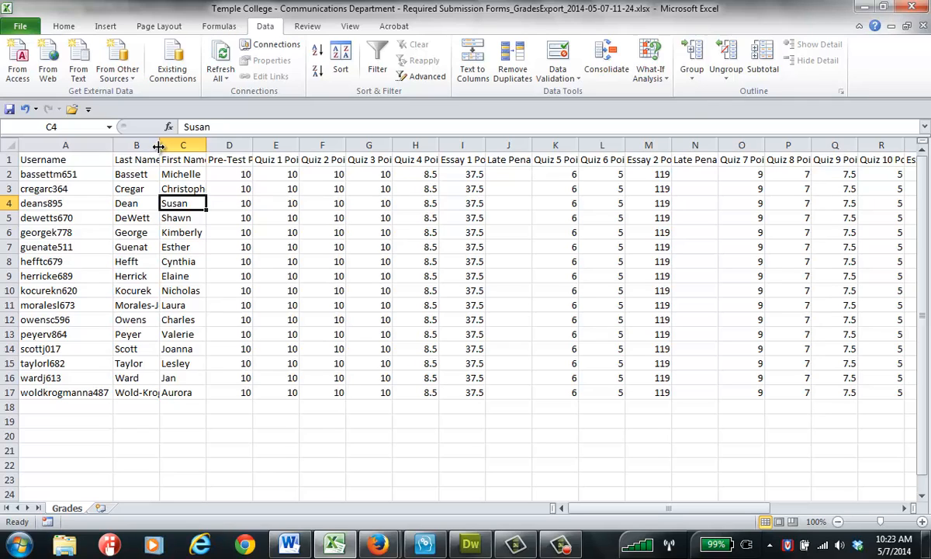
left_click_drag(159, 147, 191, 147)
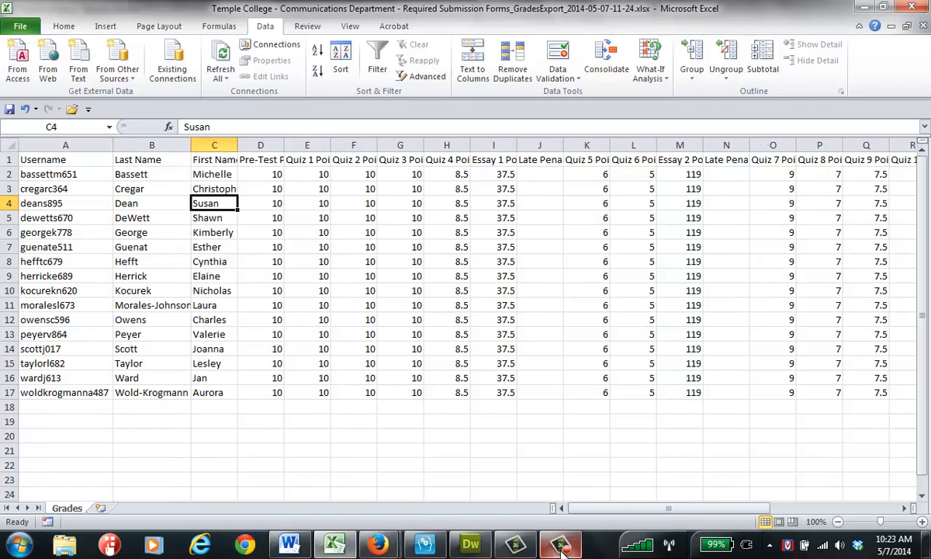
mouse_move(566, 550)
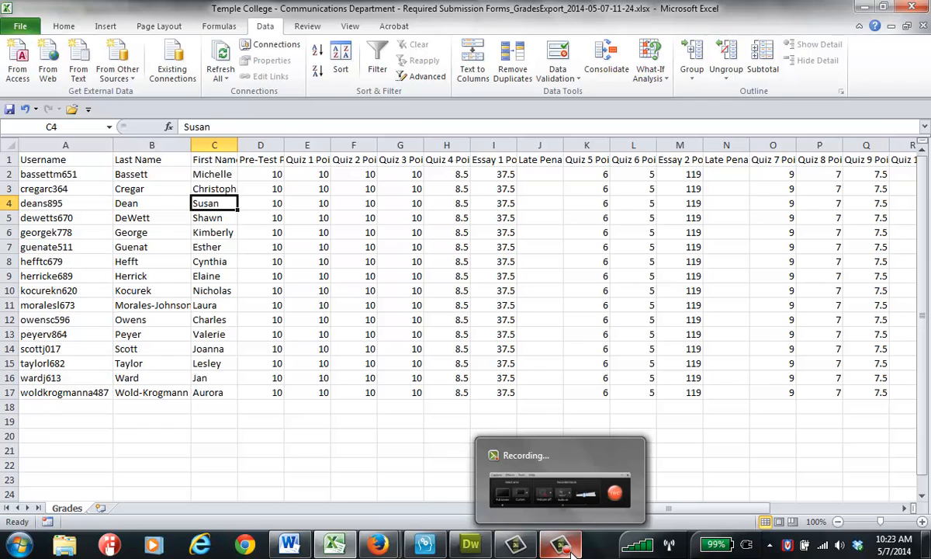
left_click(538, 519)
left_click(858, 471)
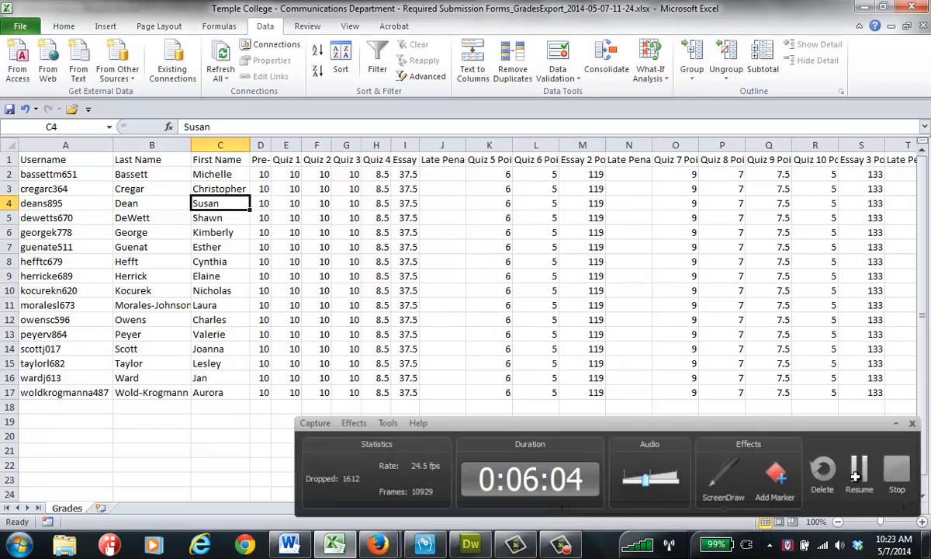
left_click(858, 474)
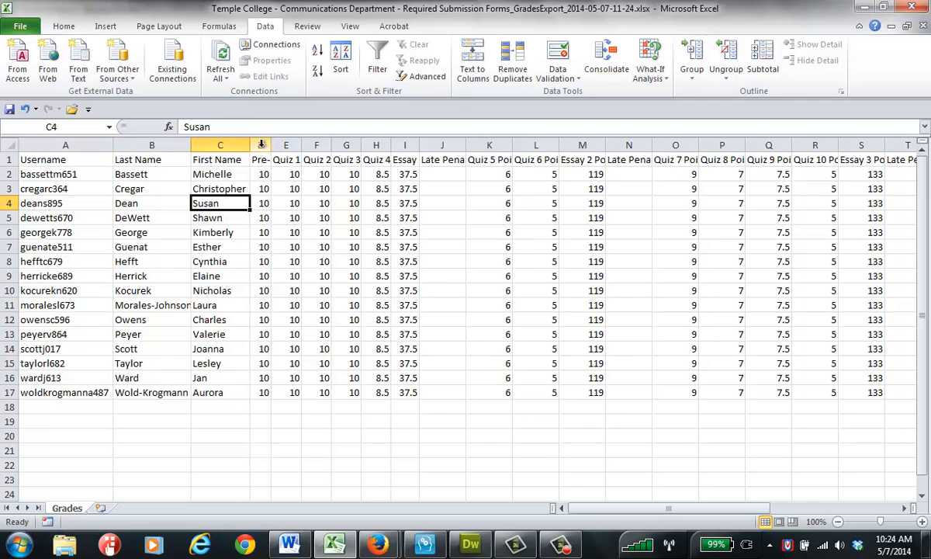
Fine-tune the widths of the Pre-Test and Quiz 1 columns.
mouse_move(270, 146)
left_mouse_down()
mouse_move(296, 145)
mouse_move(269, 145)
left_mouse_up()
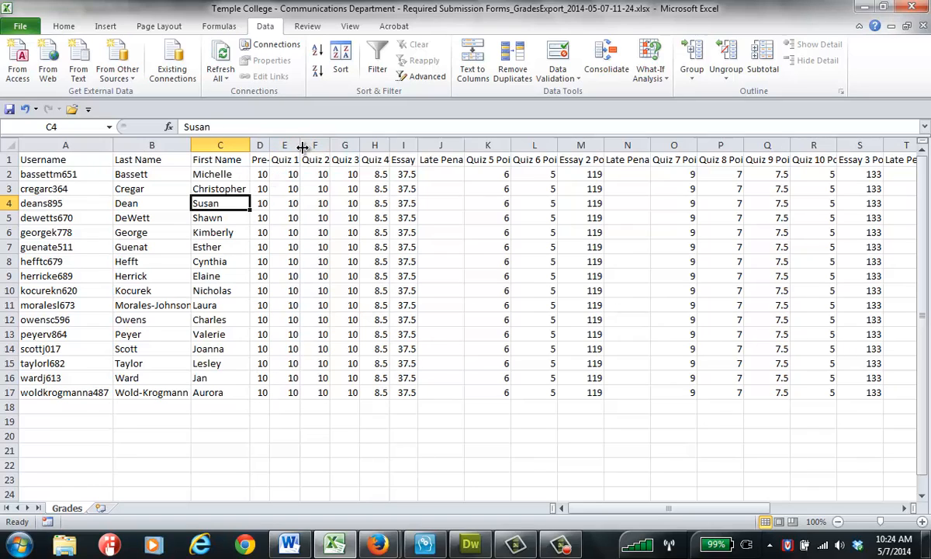
mouse_move(301, 145)
left_mouse_down()
mouse_move(327, 145)
mouse_move(302, 144)
left_mouse_up()
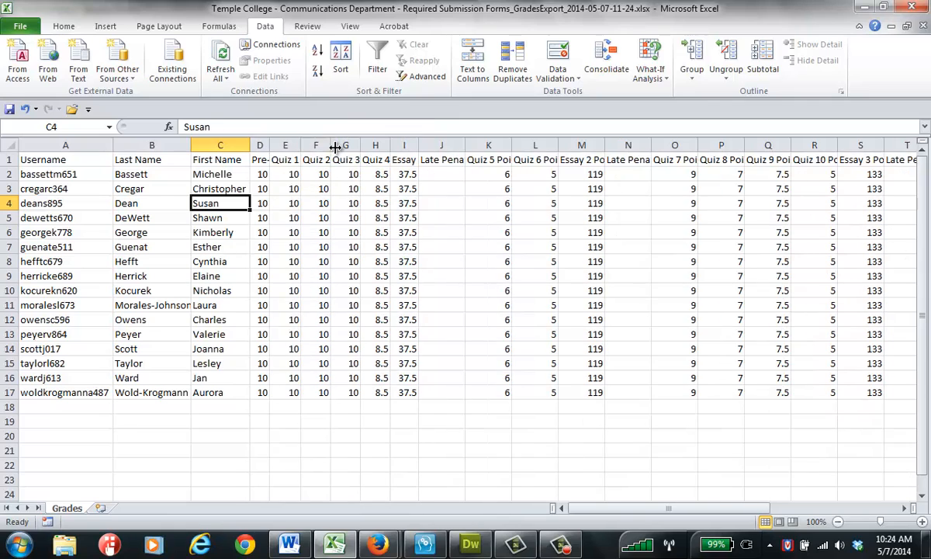
Delete the empty Late Penalty Essay 1 column from the Grades sheet.
left_click(450, 145)
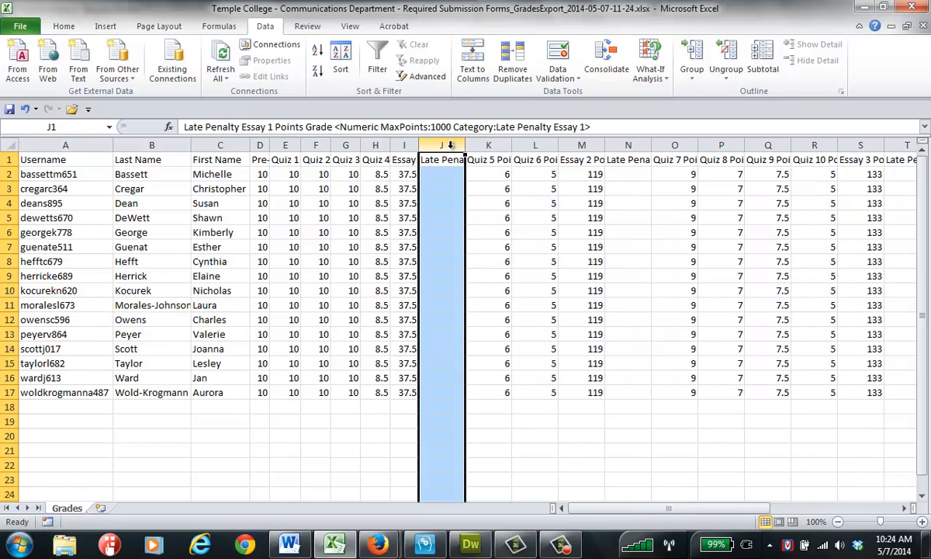
right_click(454, 151)
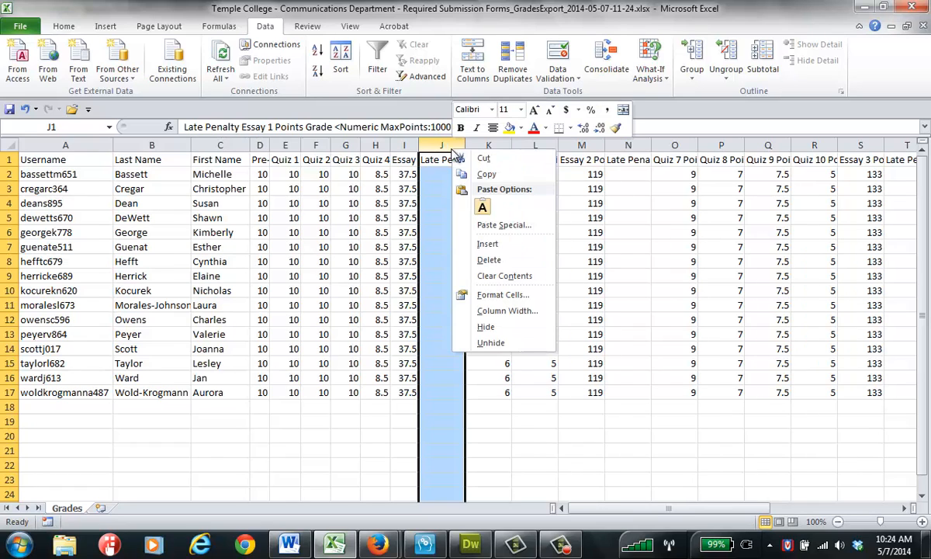
left_click(500, 260)
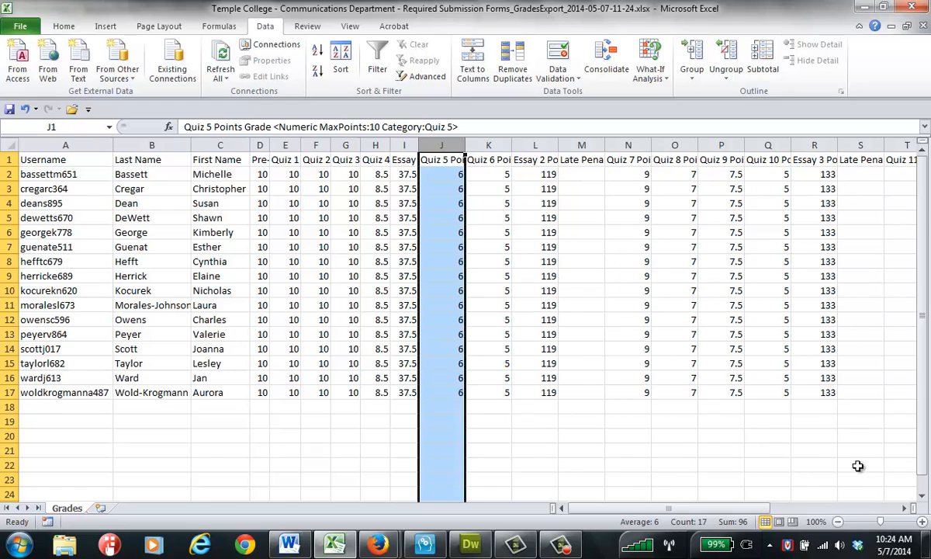
left_click(563, 545)
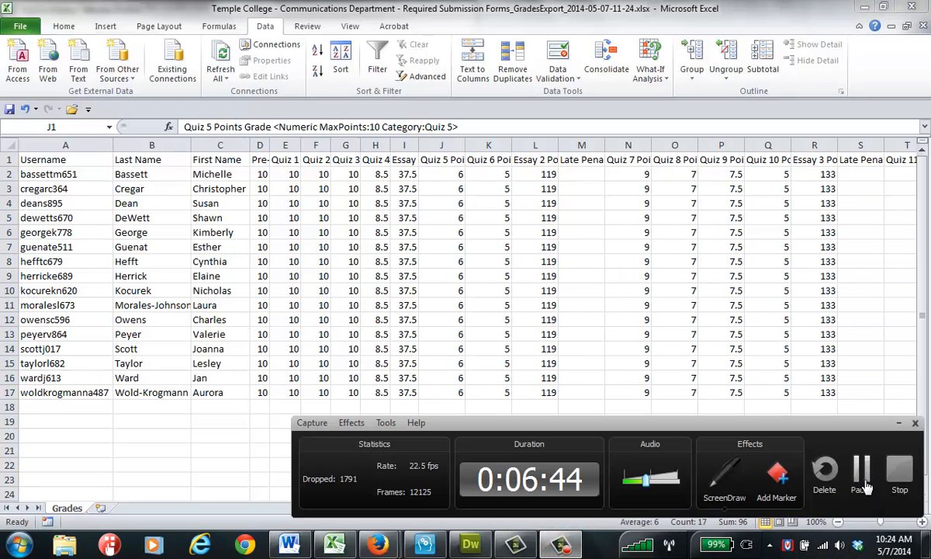
left_click(864, 483)
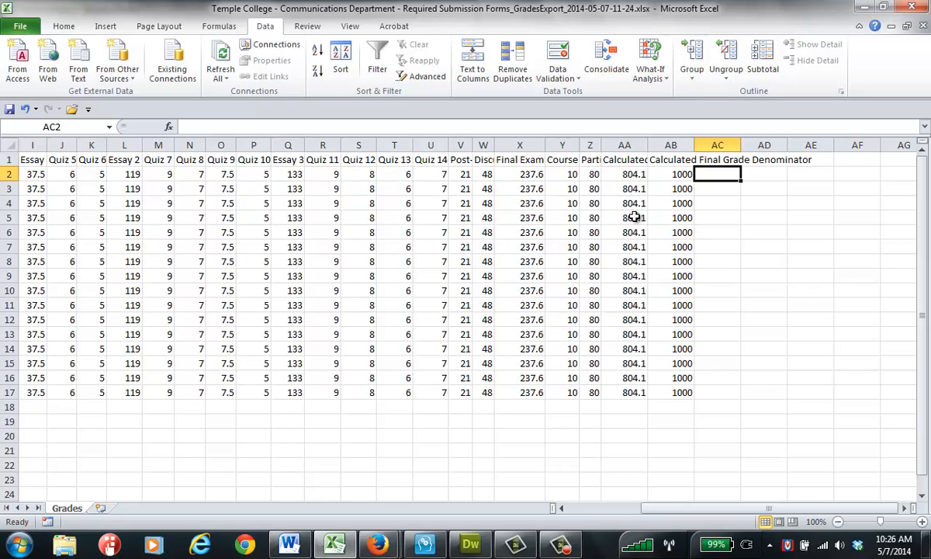
Replace the Calculated Final Grade Denominator header in cell AB1 with "Grade".
left_click(685, 163)
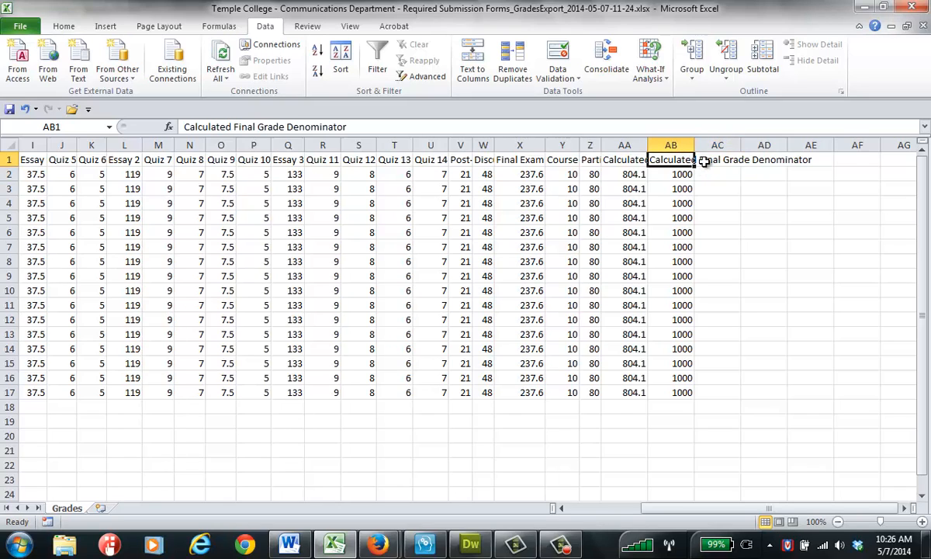
double_click(652, 160)
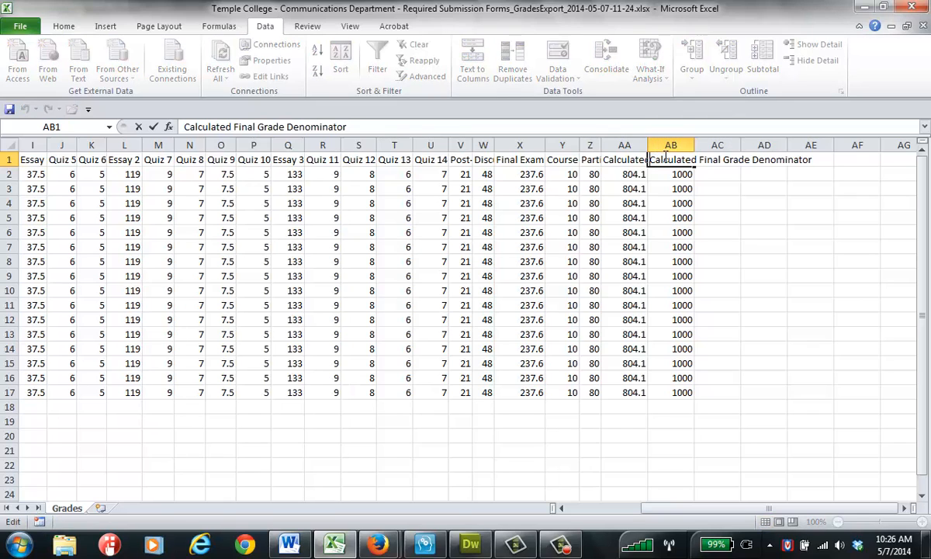
key("Delete")
key("Delete")
key("Delete")
key("Delete")
key("Delete")
key("Delete")
key("Delete")
key("Delete")
key("Delete")
key("Delete")
key("Delete")
key("Delete")
key("Delete")
key("Delete")
key("Delete")
key("Delete")
key("Delete")
key("Delete")
key("Delete")
key("Delete")
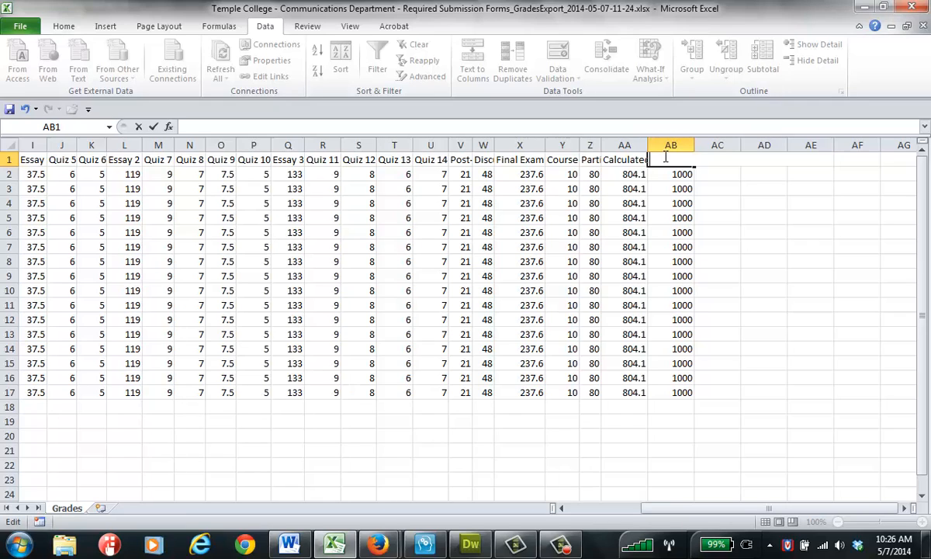
type("Grade")
left_click(712, 203)
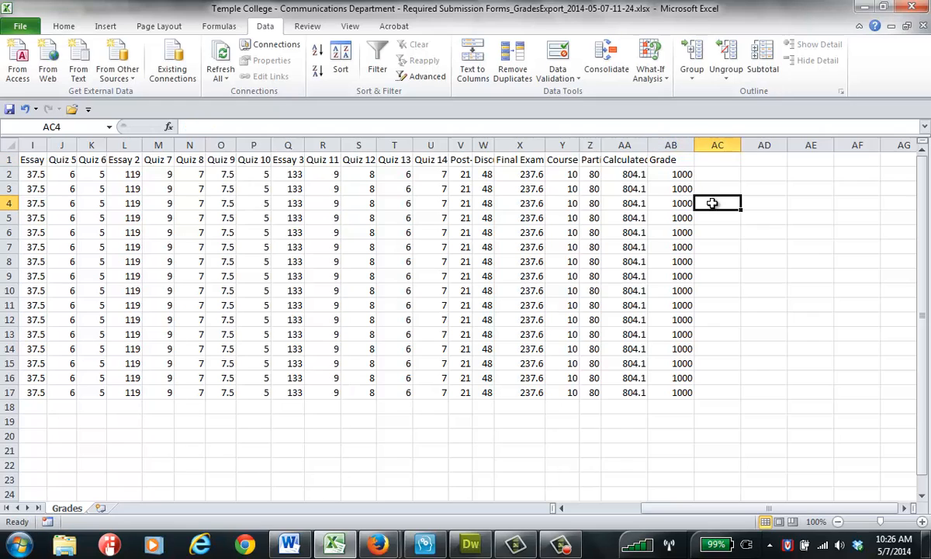
Clear the denominator values under the Grade header, from cell AB2 through AB17.
left_click(638, 174)
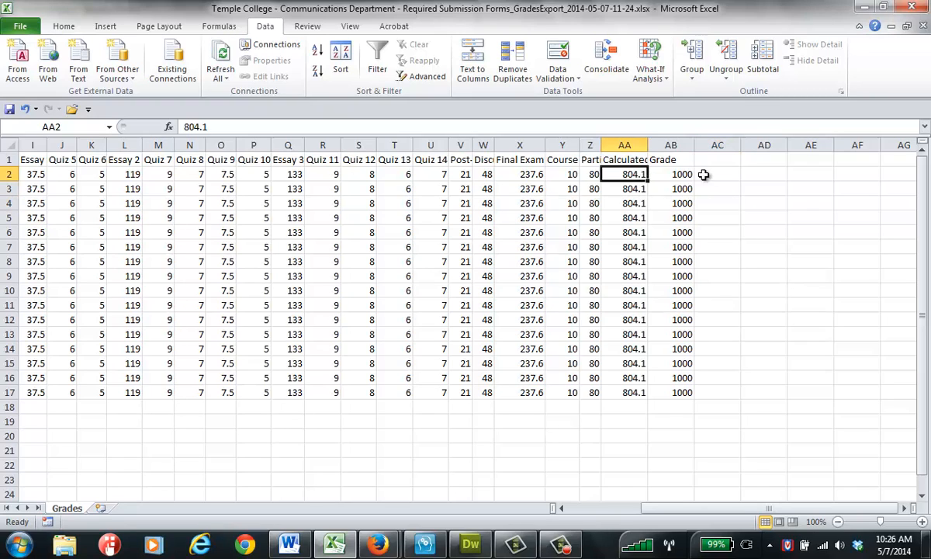
left_click(677, 175)
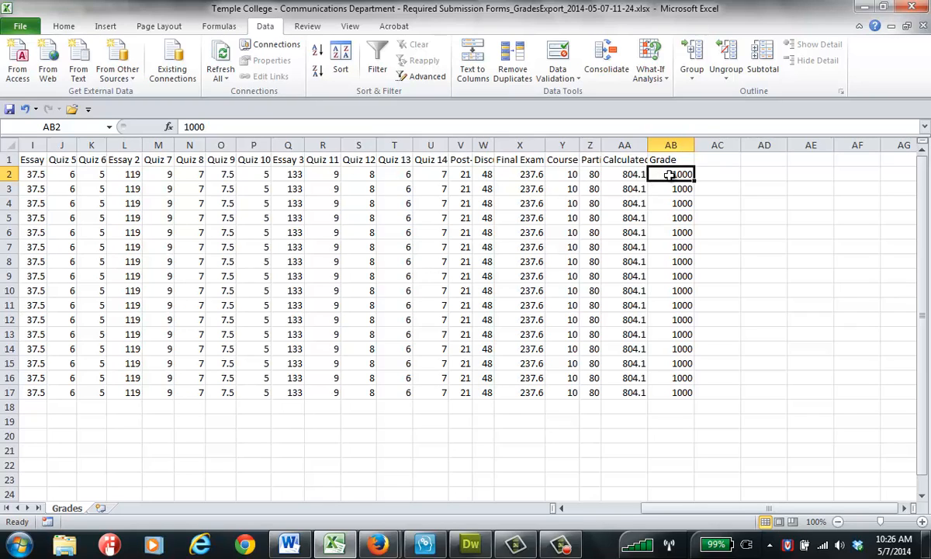
key("Delete")
key("Down")
key("Delete")
key("Down")
key("Delete")
key("Down")
key("Delete")
key("Down")
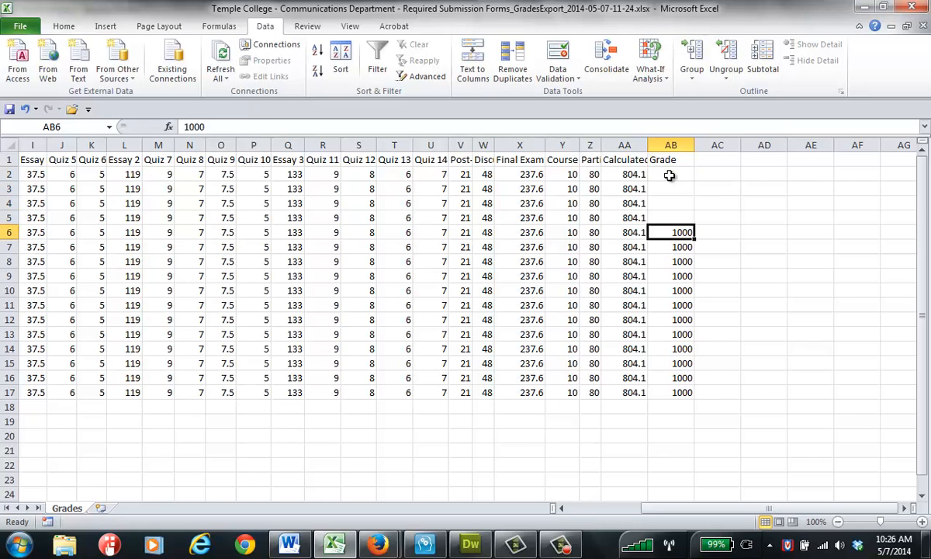
key("Delete")
key("Down")
key("Delete")
key("Down")
key("Delete")
key("Down")
key("Delete")
key("Down")
key("Delete")
key("Down")
key("Delete")
key("Down")
key("Delete")
key("Down")
key("Delete")
key("Down")
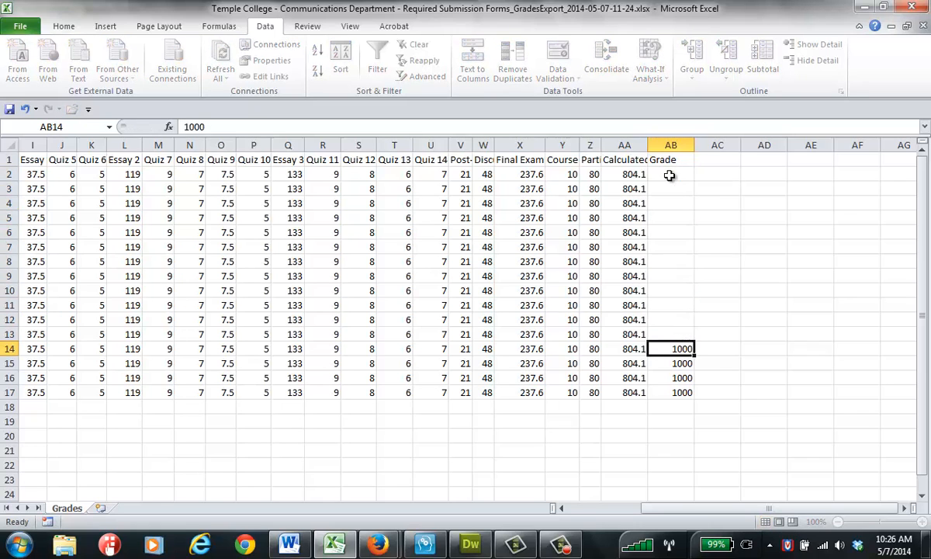
key("Delete")
key("Down")
key("Delete")
key("Down")
key("Delete")
key("Down")
key("Delete")
key("BackSpace")
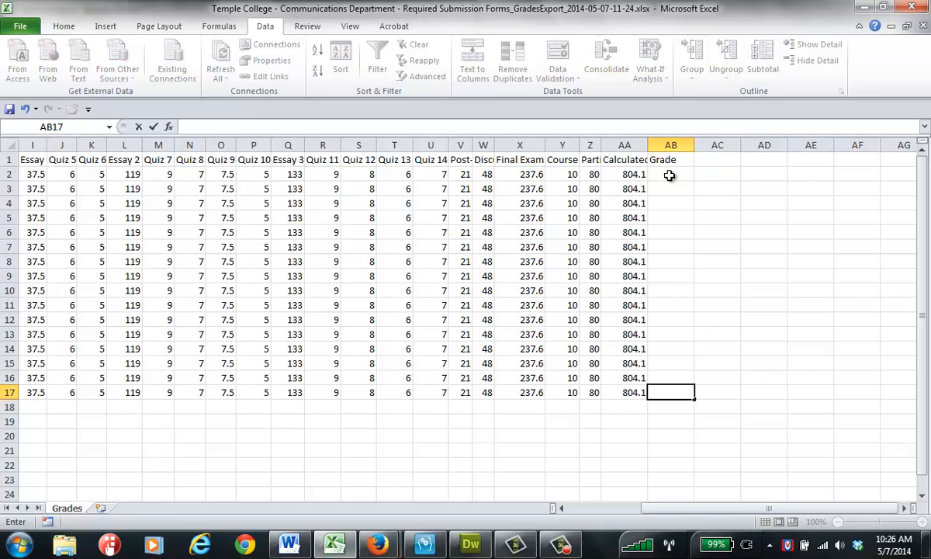
Enter the letter grade B for every student in AB2 through AB17 and narrow the Grade column.
key("Up")
key("Up")
key("Up")
key("Up")
key("Up")
key("Up")
key("Up")
key("Up")
key("Up")
key("Up")
key("Up")
key("Up")
key("Up")
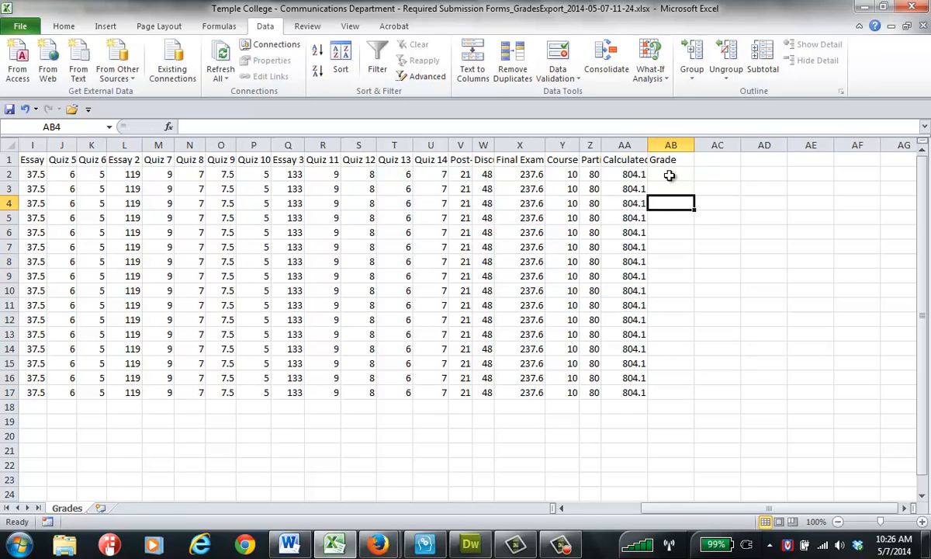
key("Up")
key("Up")
key("Caps_Lock")
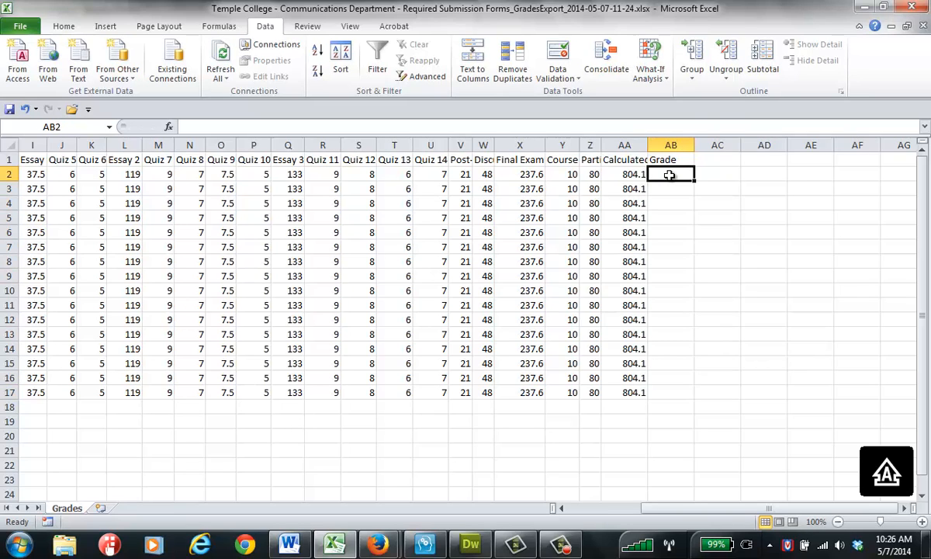
type("B")
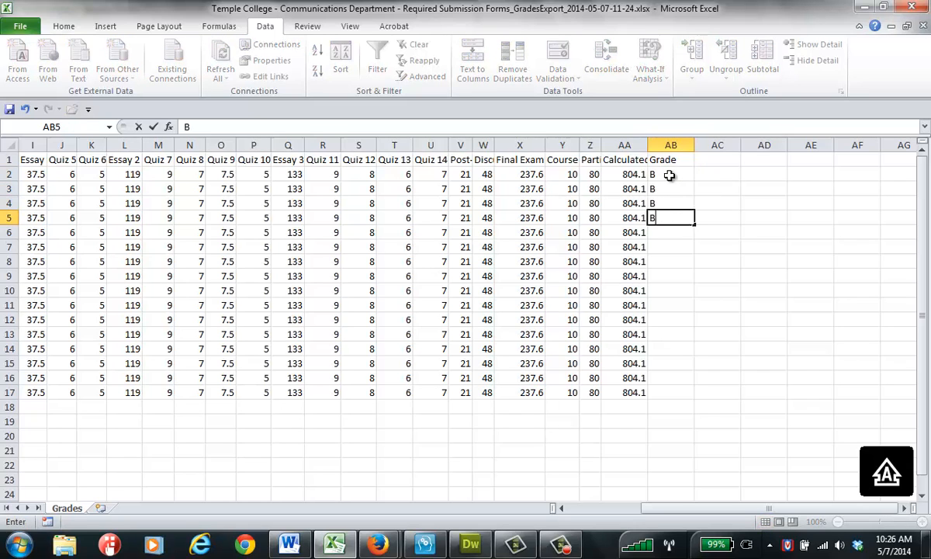
type(" B B B B B B B B B B B B B B")
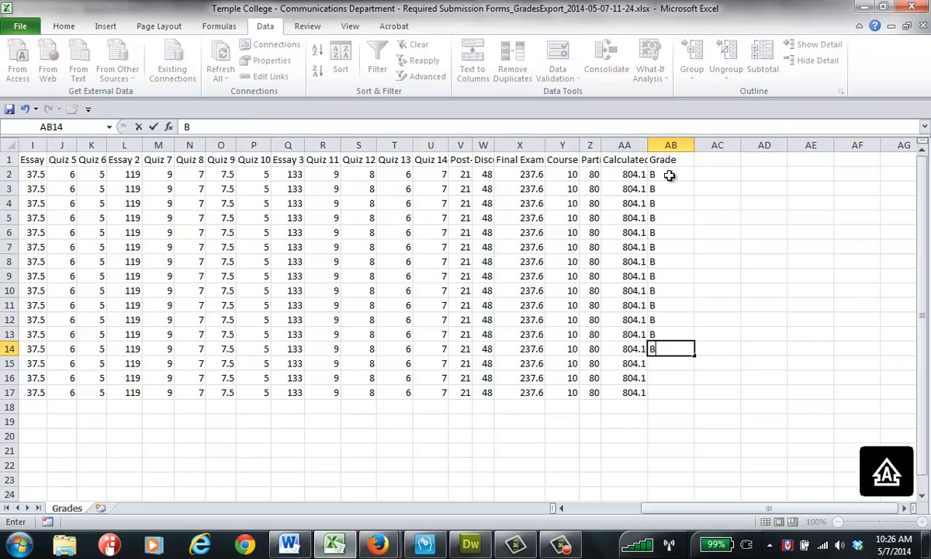
key("Return")
type("B")
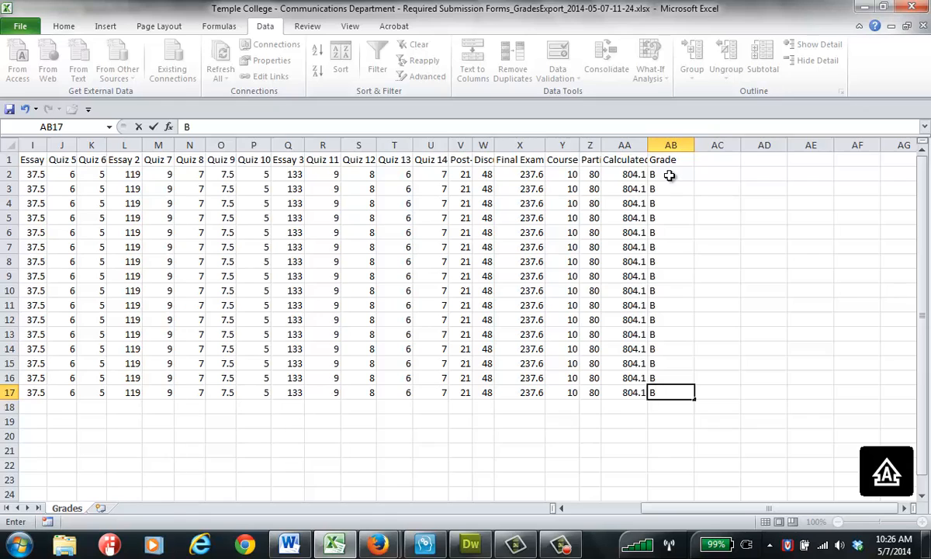
key("Return")
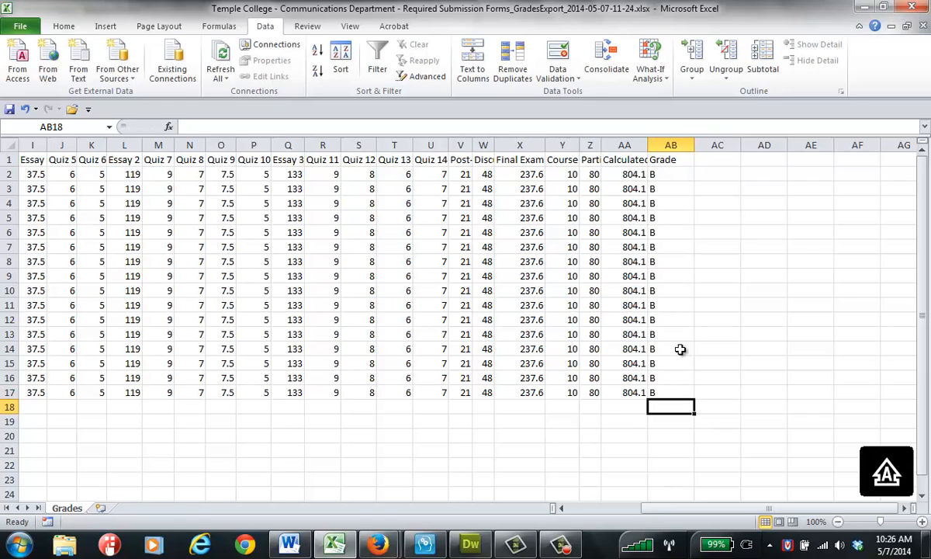
key("Caps_Lock")
left_click_drag(690, 145, 680, 145)
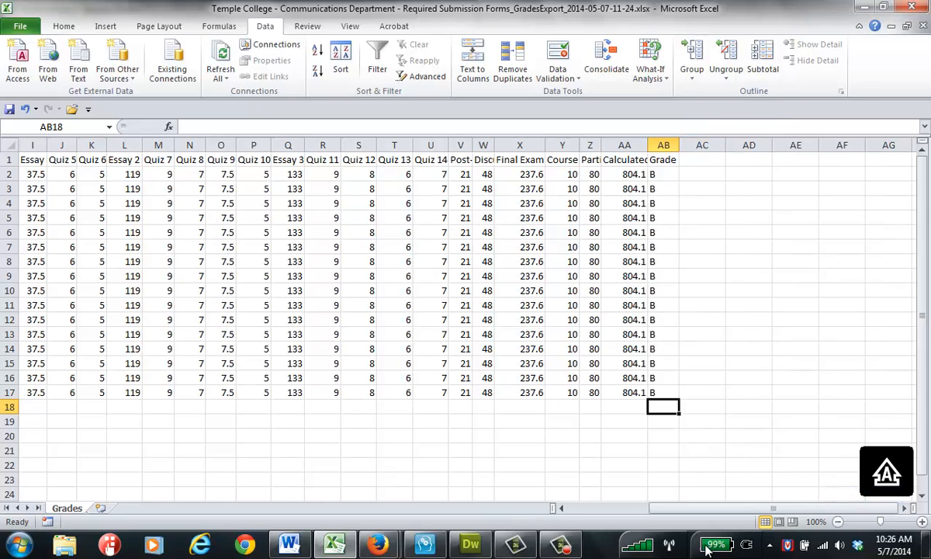
Add a centered page header with the instructor's name, "ENGL 1301-1001, Spring 2014", and return the sheet to Normal view.
left_click_drag(719, 509, 499, 520)
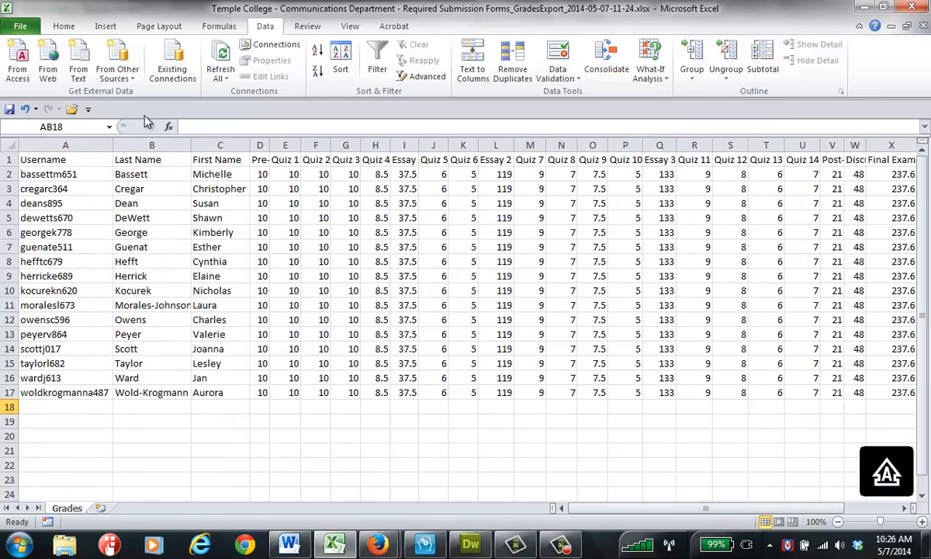
left_click(106, 26)
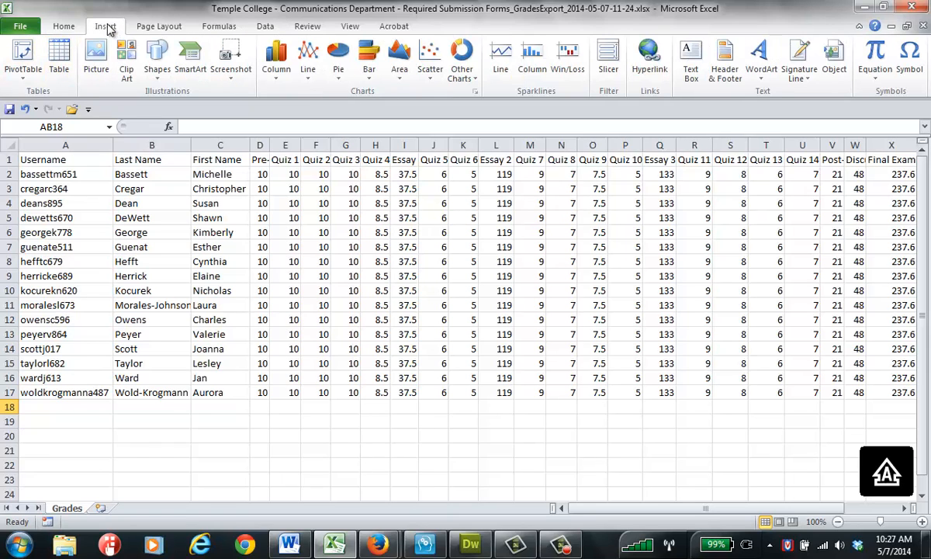
left_click(725, 68)
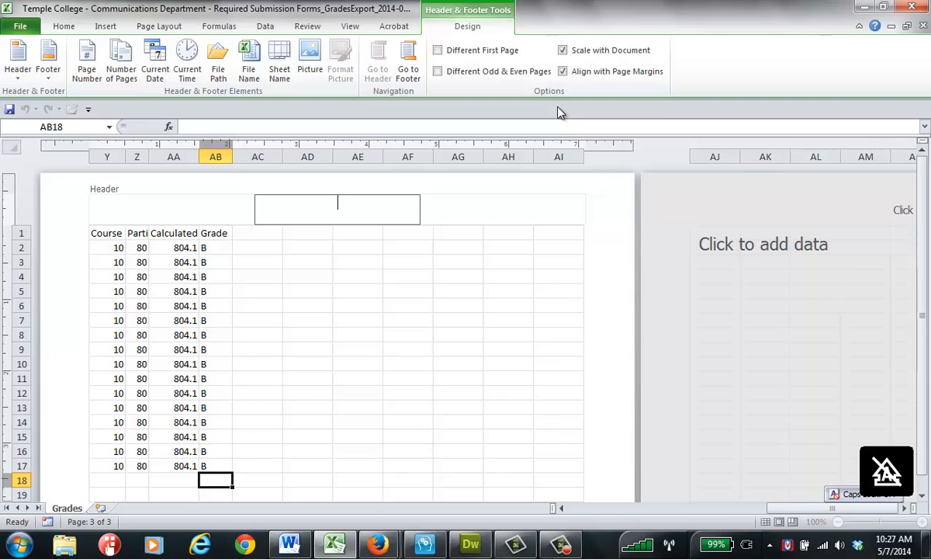
type("John S")
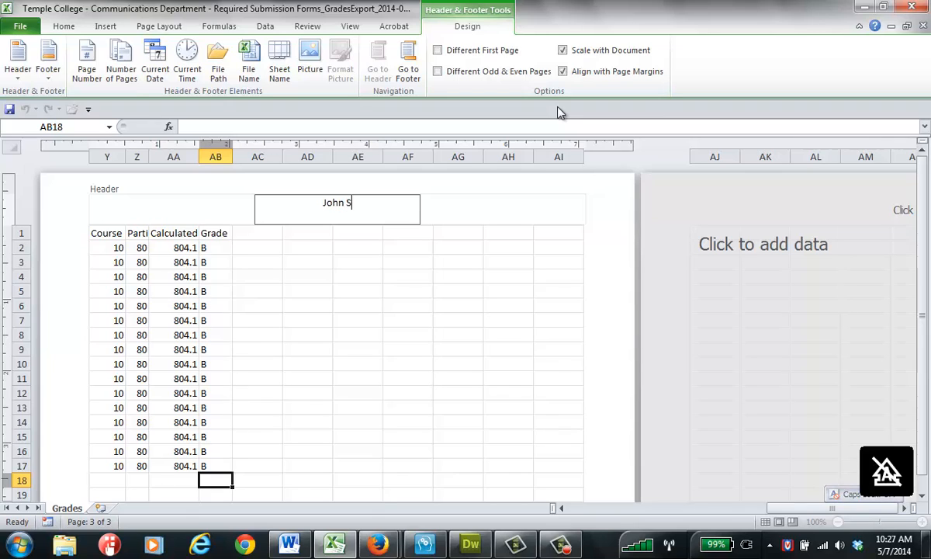
type("tevens, ")
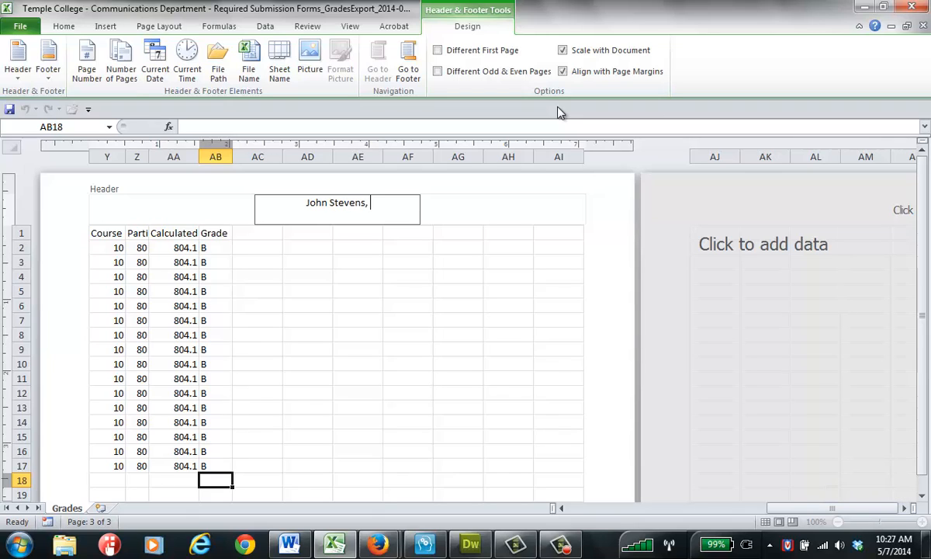
type("ENGL")
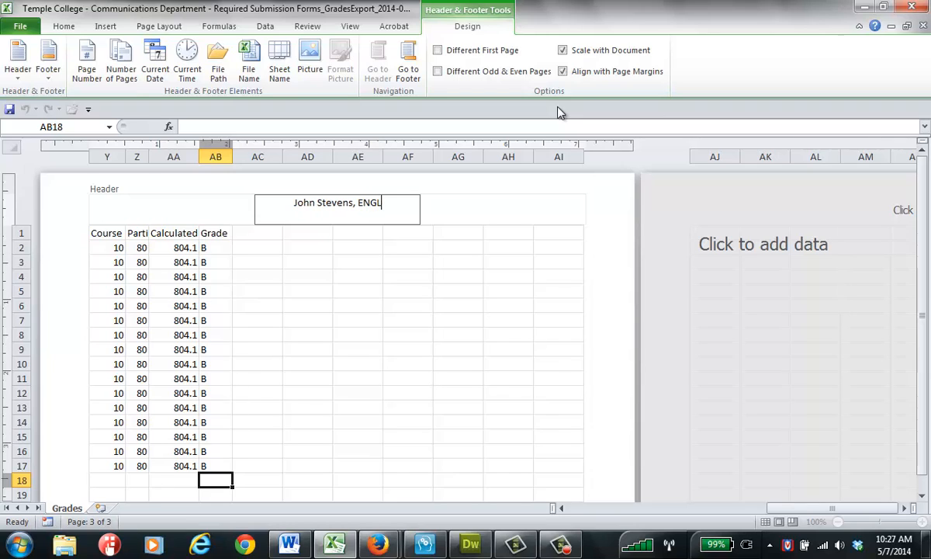
type(" 1301")
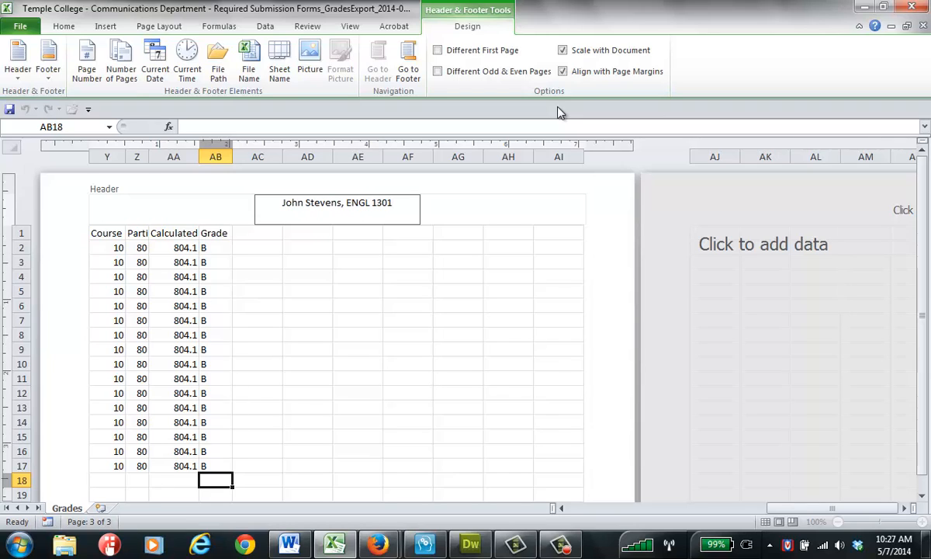
type("-100")
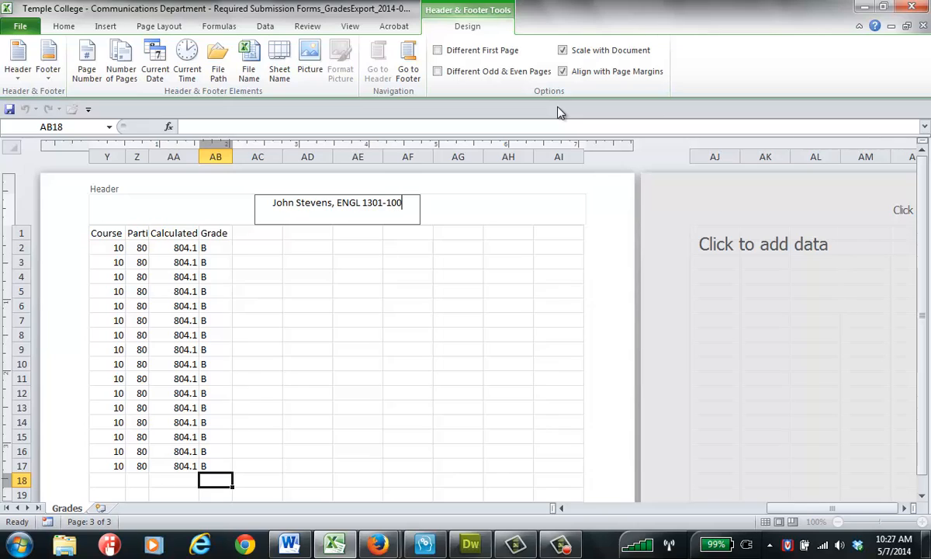
type("1, ")
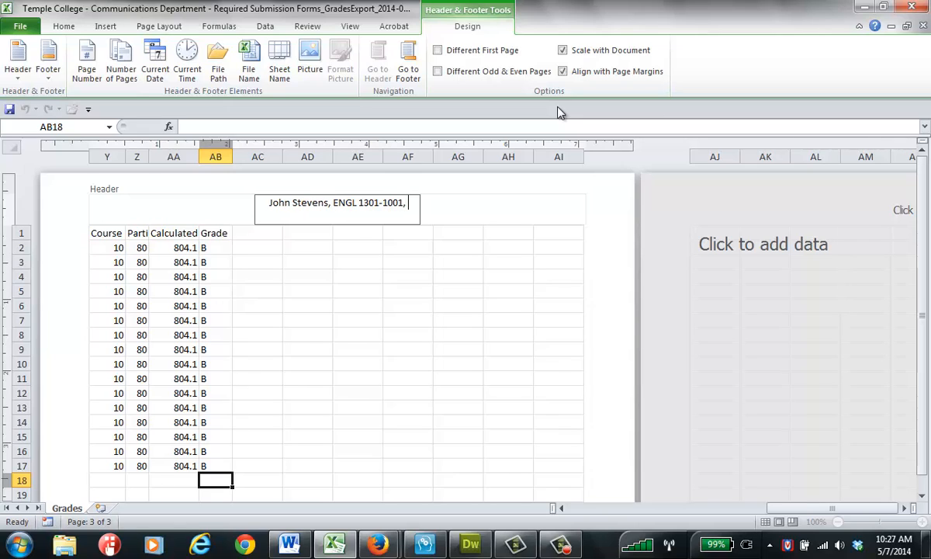
type("Sprin")
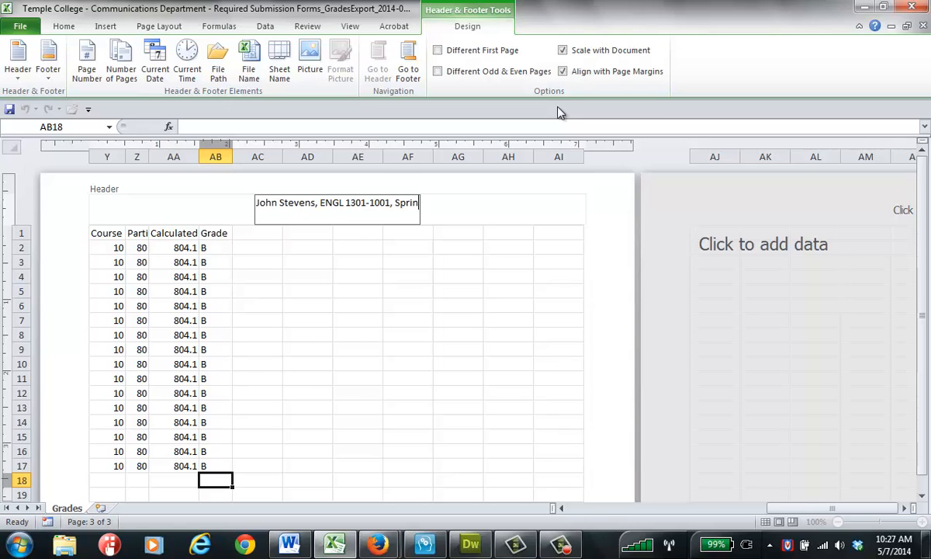
type("g 201")
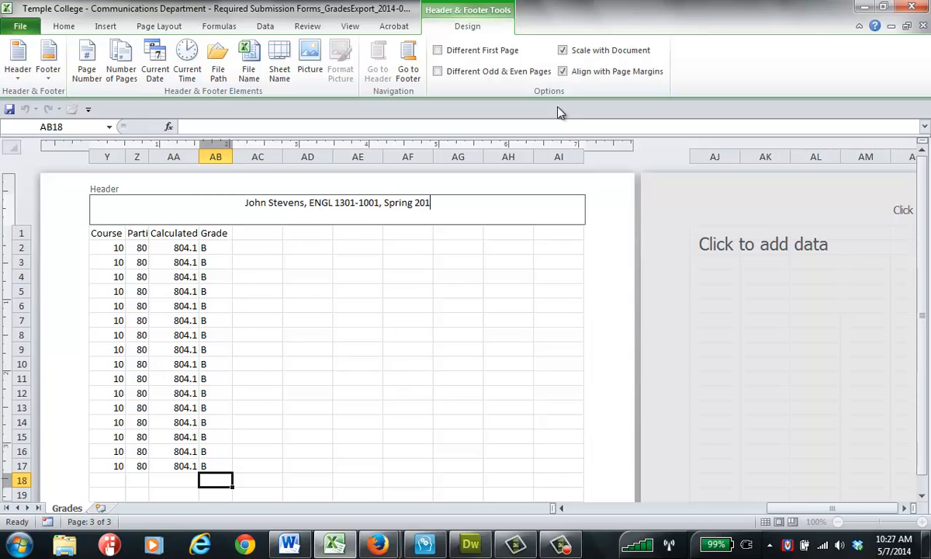
type("4")
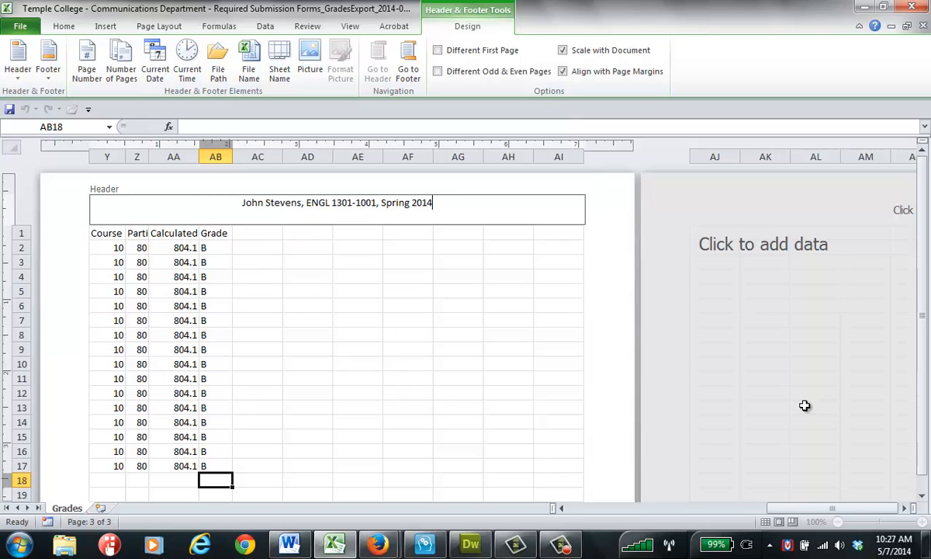
left_click(484, 278)
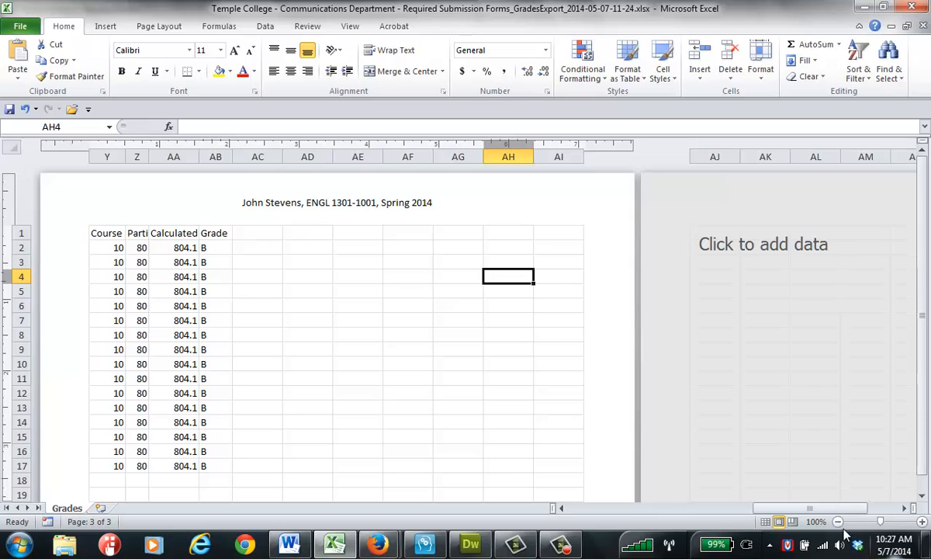
left_click(765, 521)
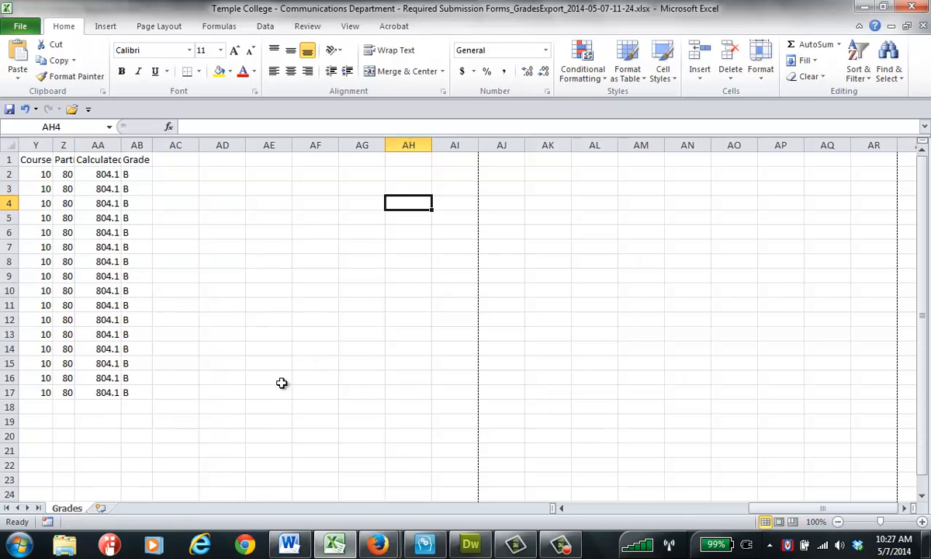
Select the entire Grades sheet and make all of its text bold.
left_click_drag(764, 508, 409, 526)
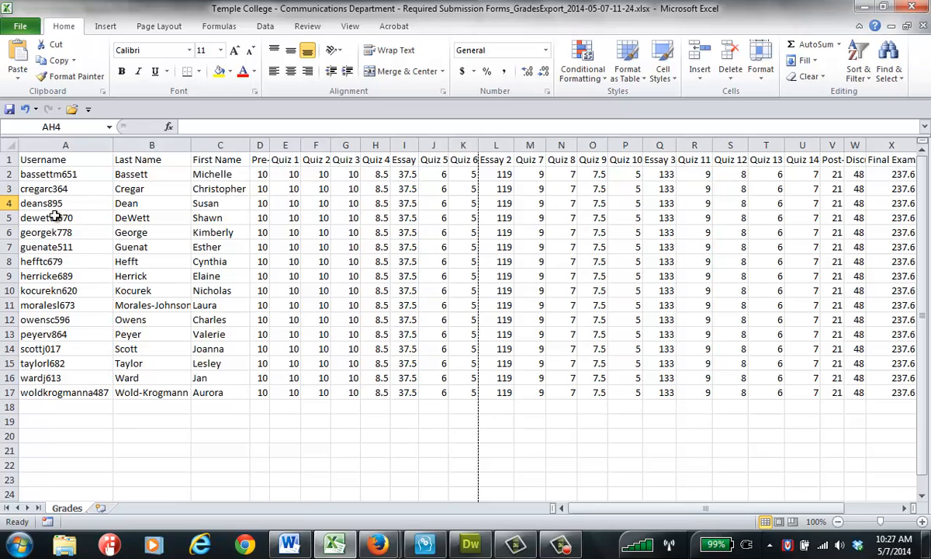
left_click(11, 148)
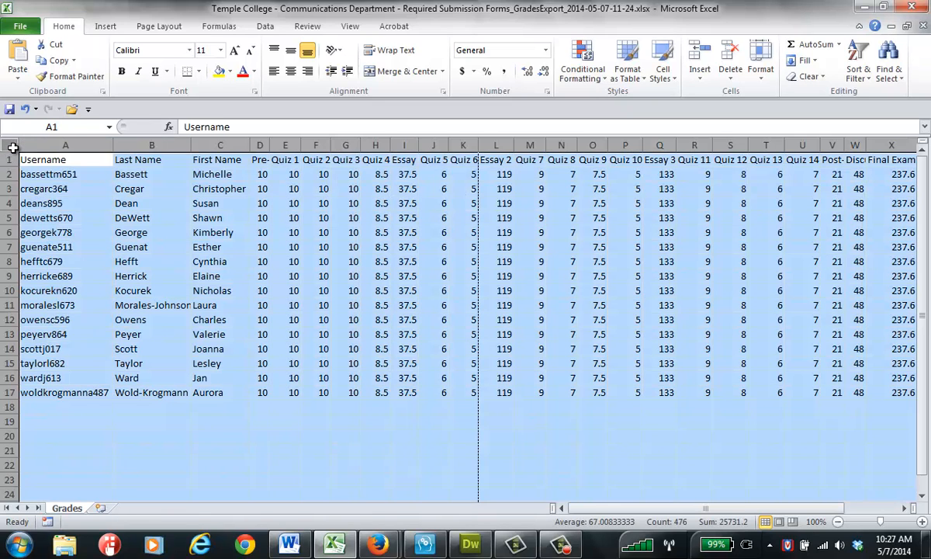
left_click(122, 74)
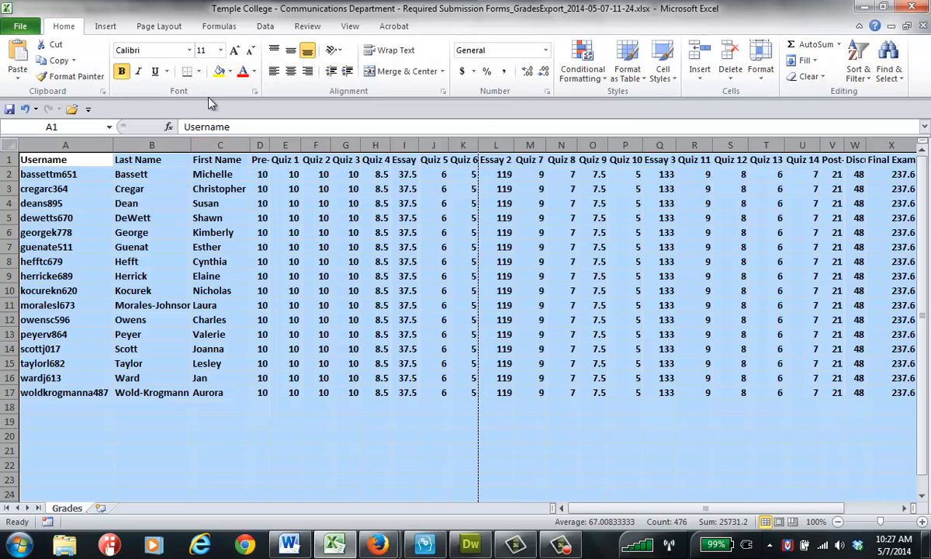
Enable printing of gridlines for the Grades sheet and clear the whole-sheet selection.
left_click(159, 27)
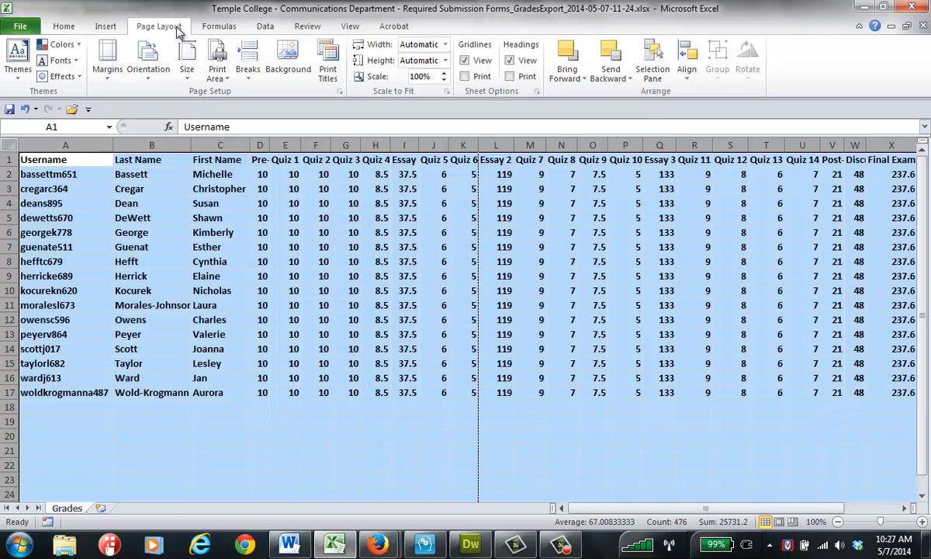
left_click(465, 78)
left_click(63, 26)
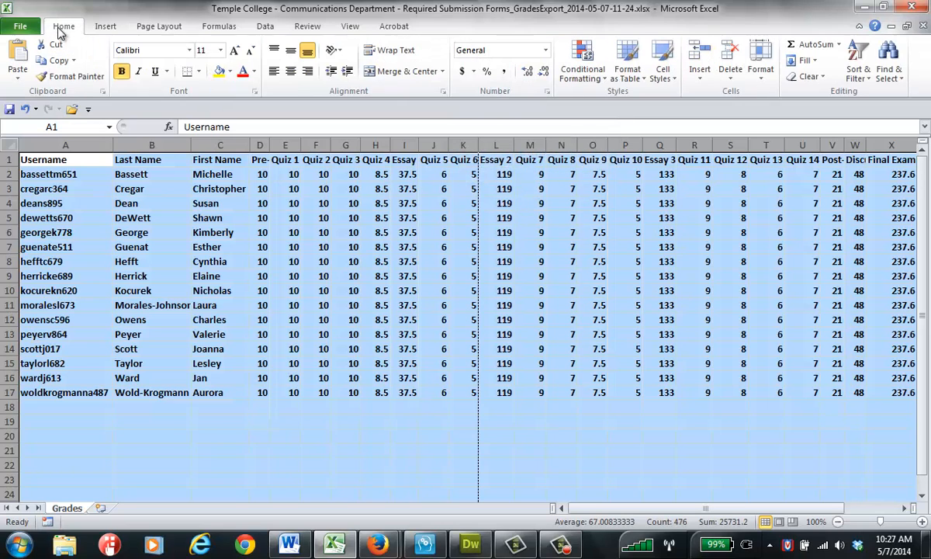
left_click(163, 245)
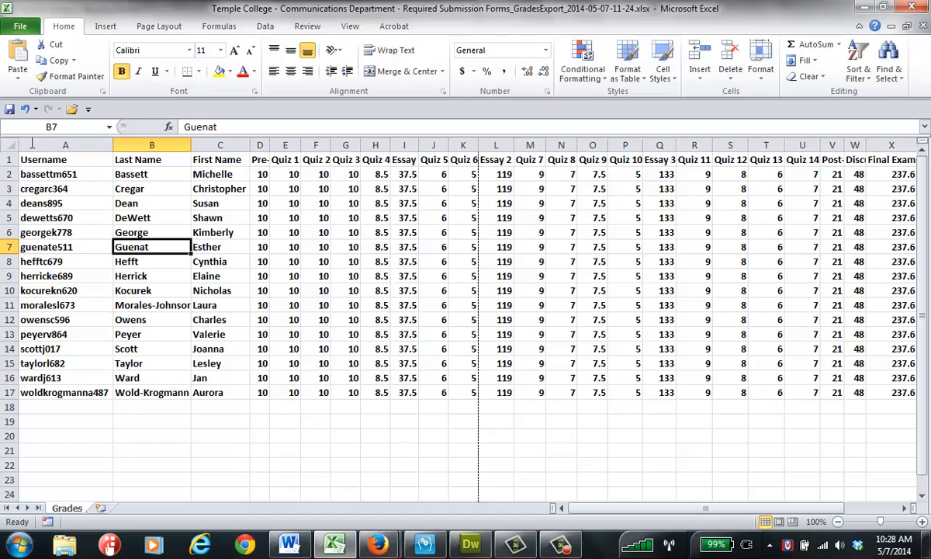
Bring up the print settings for the grade sheet and set the page to Landscape Orientation.
left_click(28, 27)
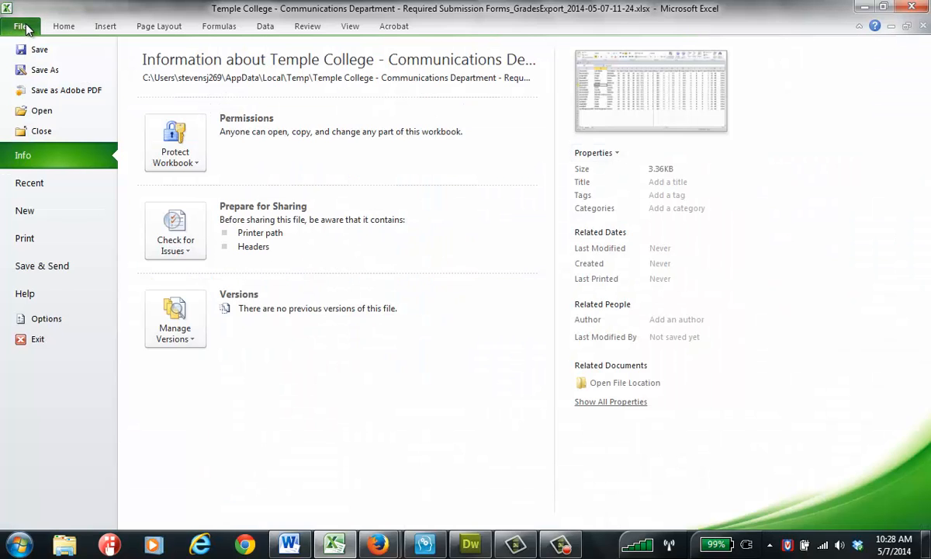
left_click(54, 247)
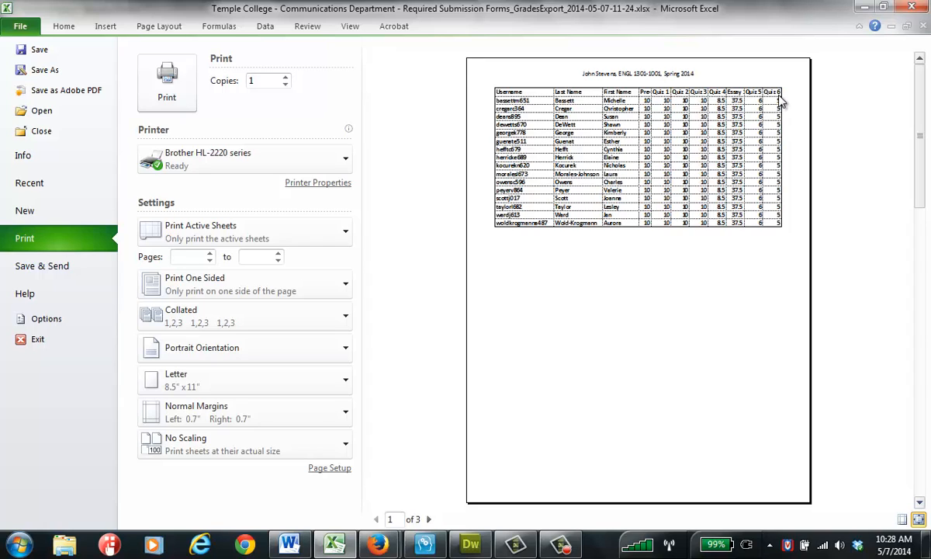
left_click(344, 350)
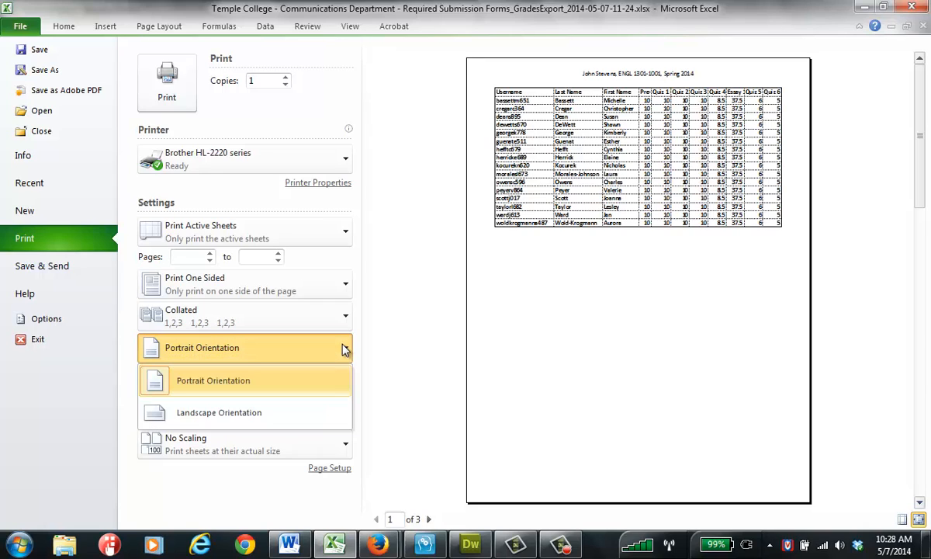
left_click(323, 424)
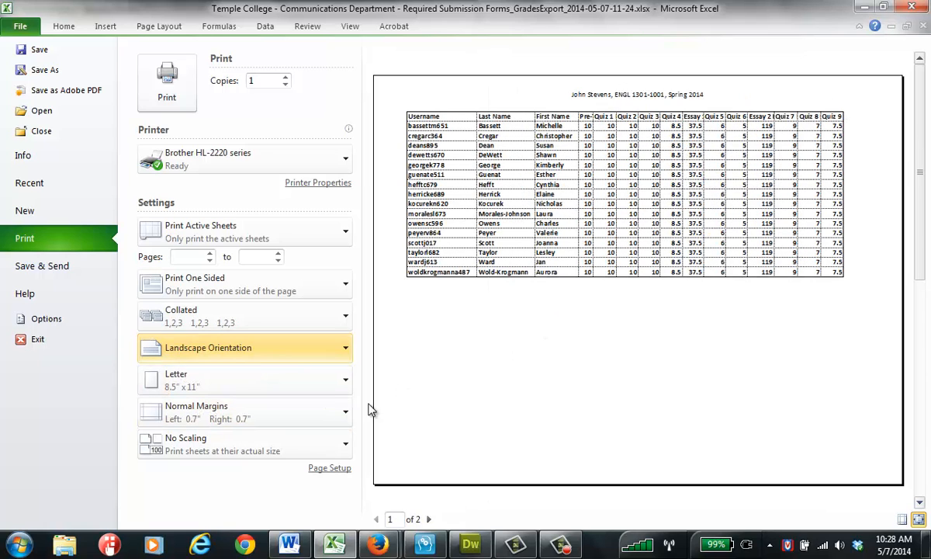
Set the print scaling to Fit Sheet on One Page and print one copy of the grade sheet.
left_click(297, 451)
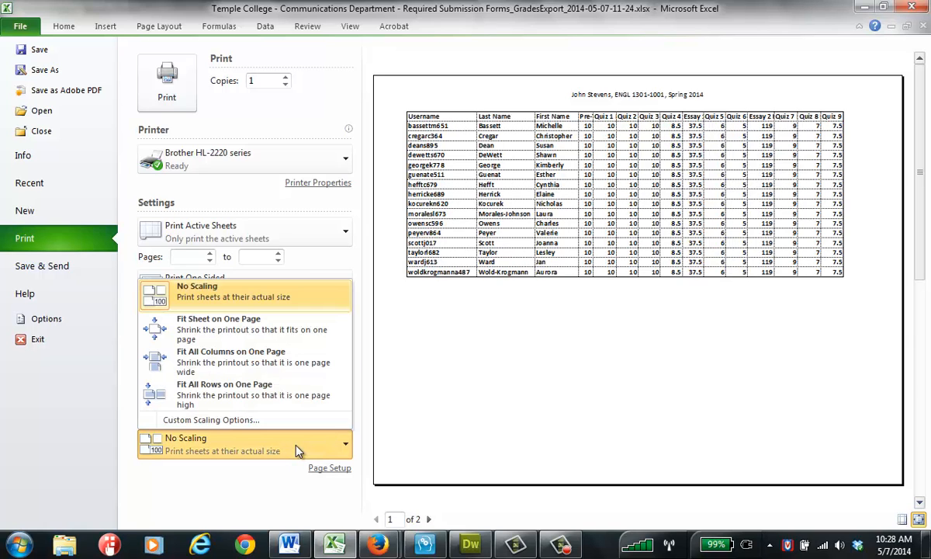
left_click(283, 332)
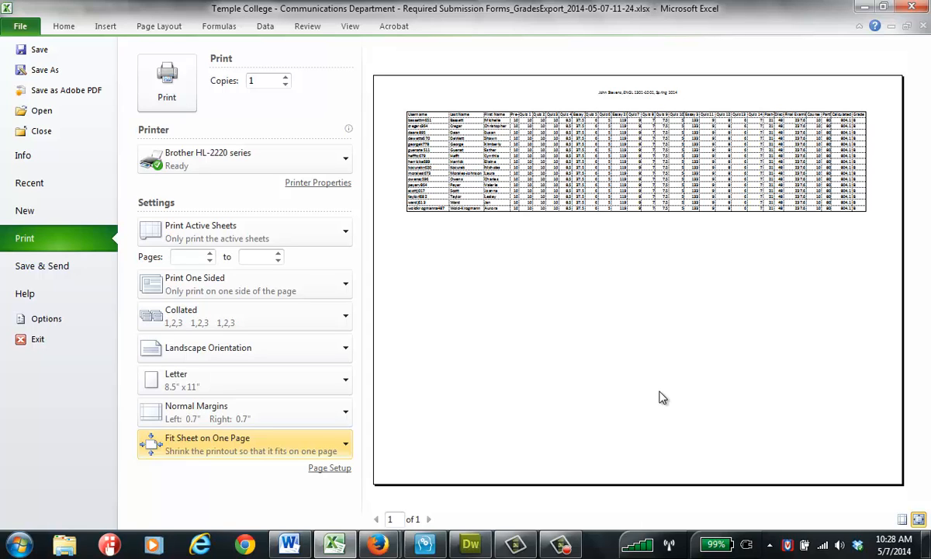
left_click(169, 95)
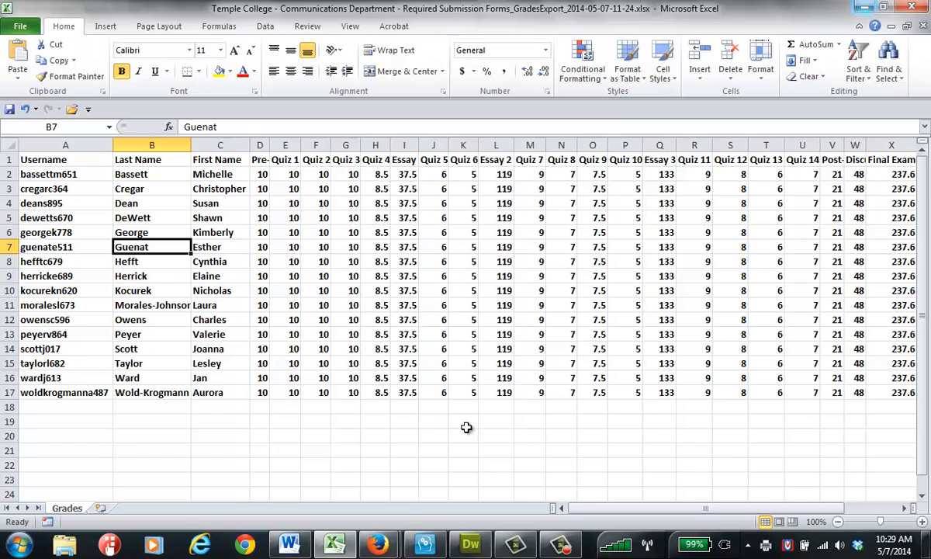
Switch to the Desire2Learn Export Grades page in Firefox.
mouse_move(377, 542)
left_click(368, 498)
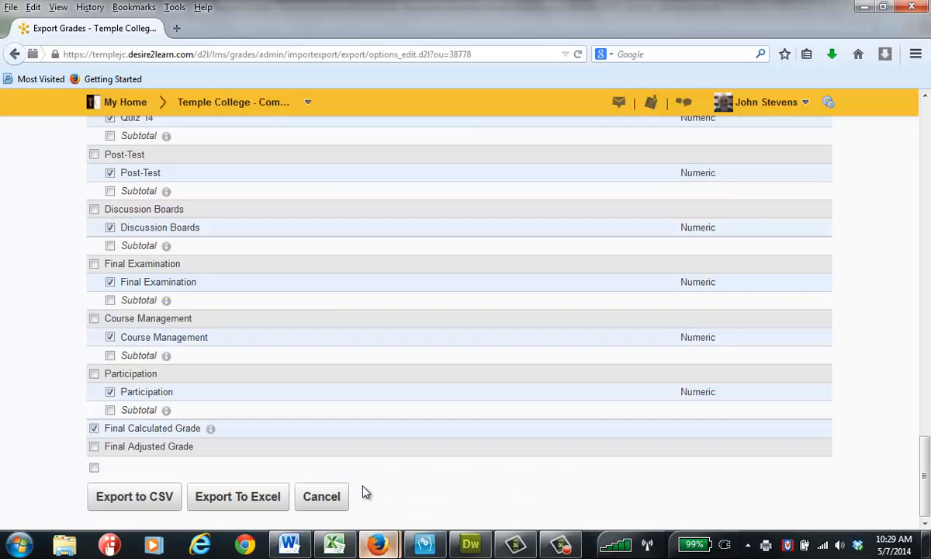